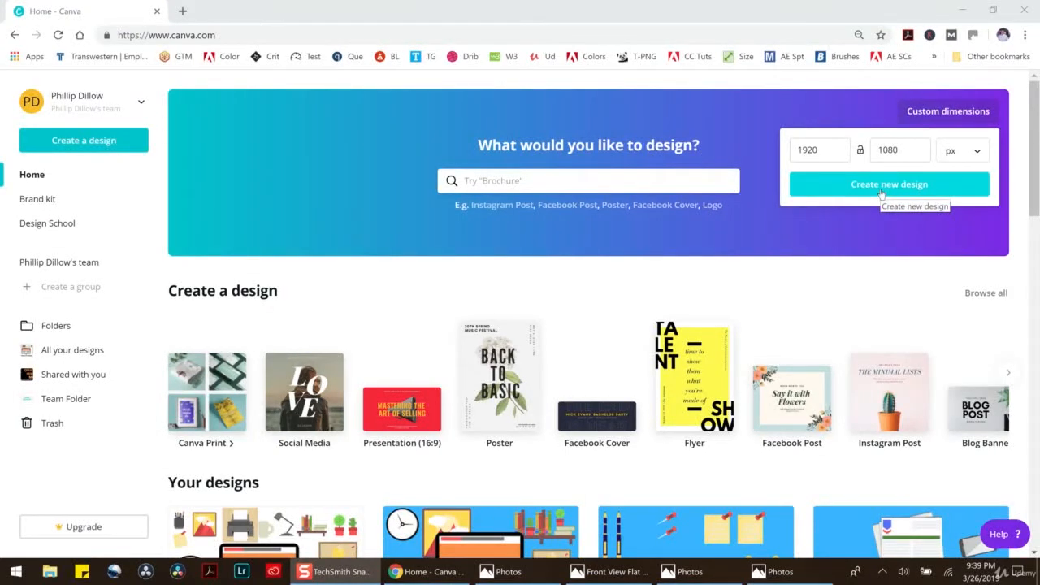
Create two 1920 × 1080 px designs, naming the first Working and the second Storage.
{"action": "left_click", "coordinate": [882, 186]}
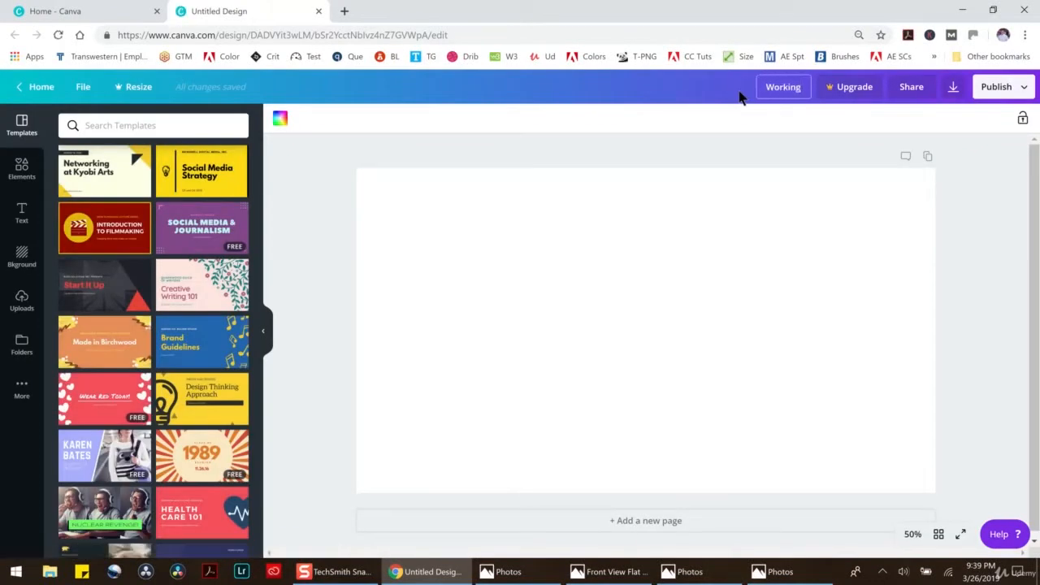
{"action": "left_click", "coordinate": [89, 12]}
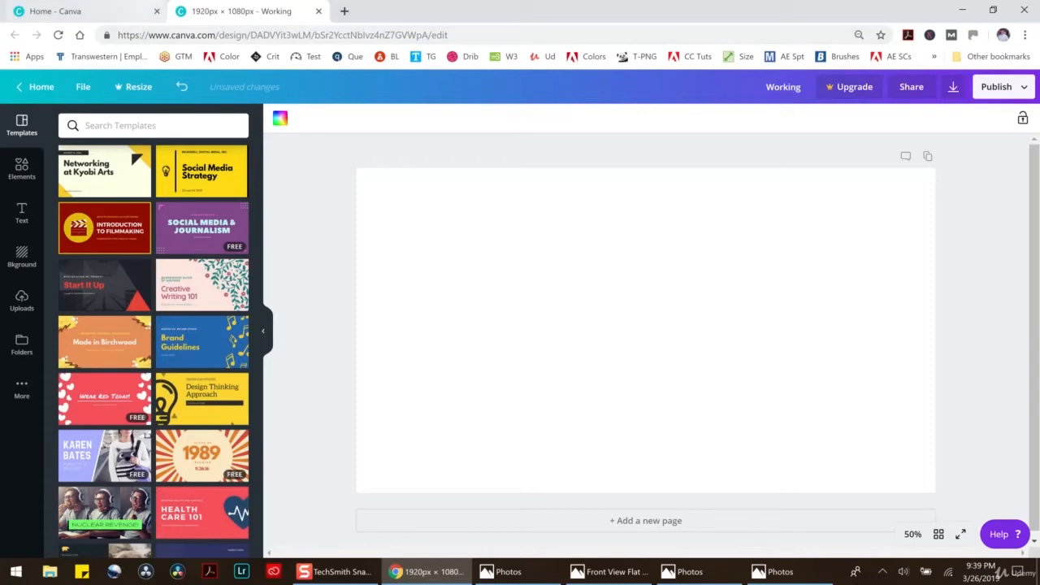
{"action": "left_click", "coordinate": [829, 192]}
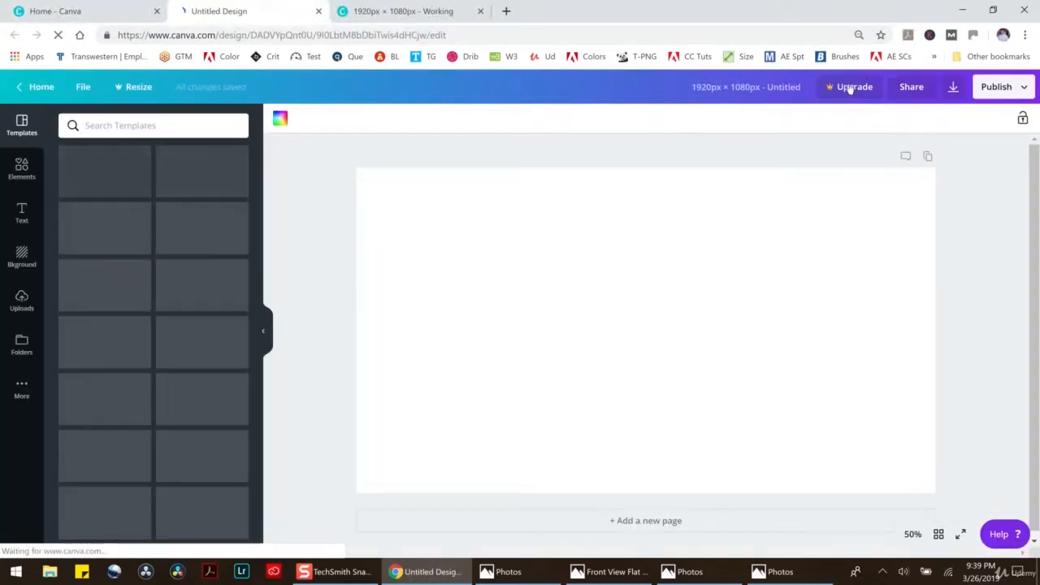
{"action": "left_click", "coordinate": [950, 89]}
{"action": "left_click", "coordinate": [793, 86]}
{"action": "type", "text": "storage"}
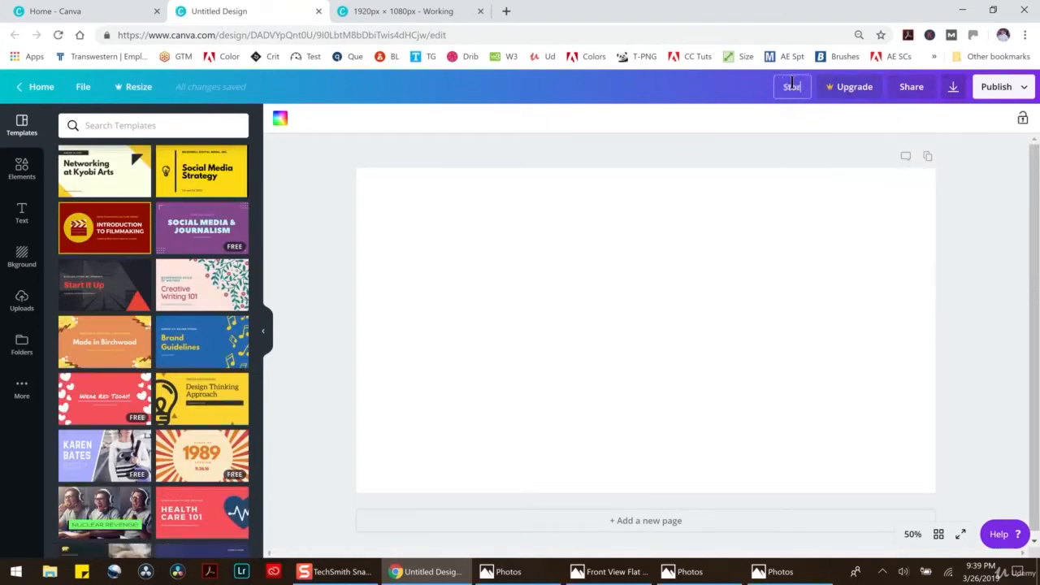
{"action": "left_click", "coordinate": [761, 125]}
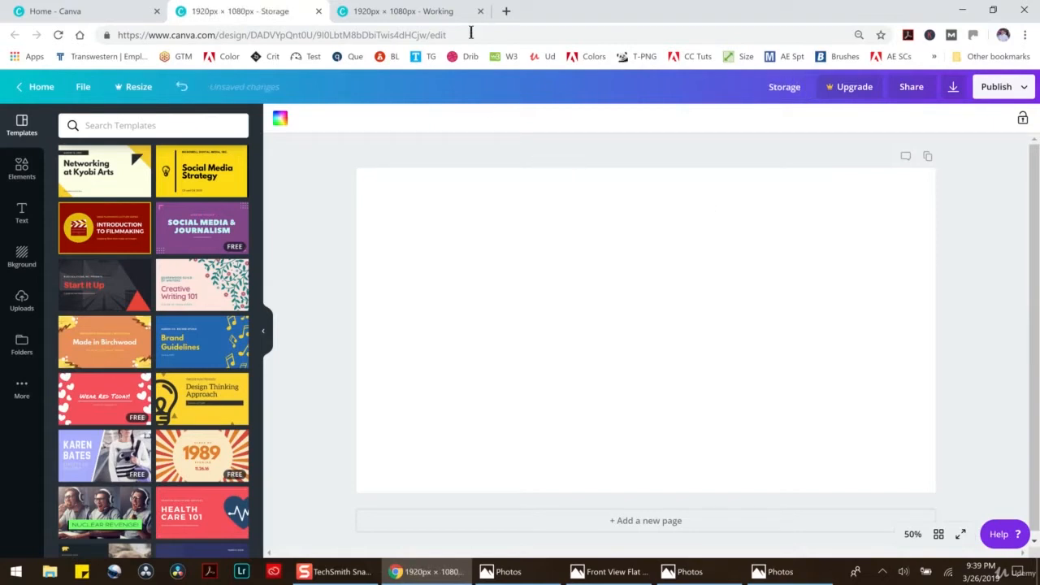
Add a rounded square to the Working design and shrink it to about half its size.
{"action": "left_click", "coordinate": [442, 11]}
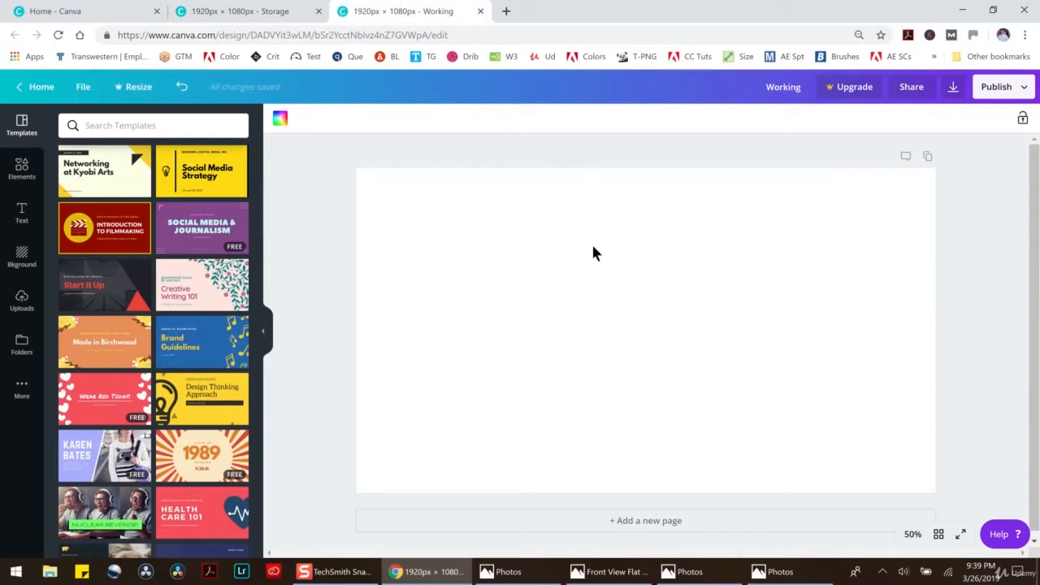
{"action": "left_click", "coordinate": [255, 18]}
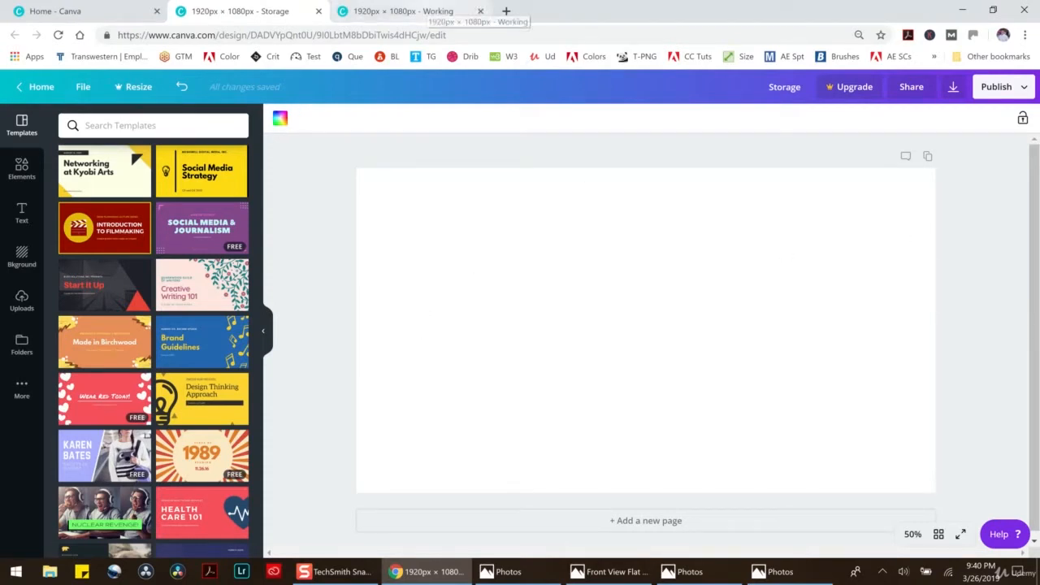
{"action": "left_click", "coordinate": [423, 11]}
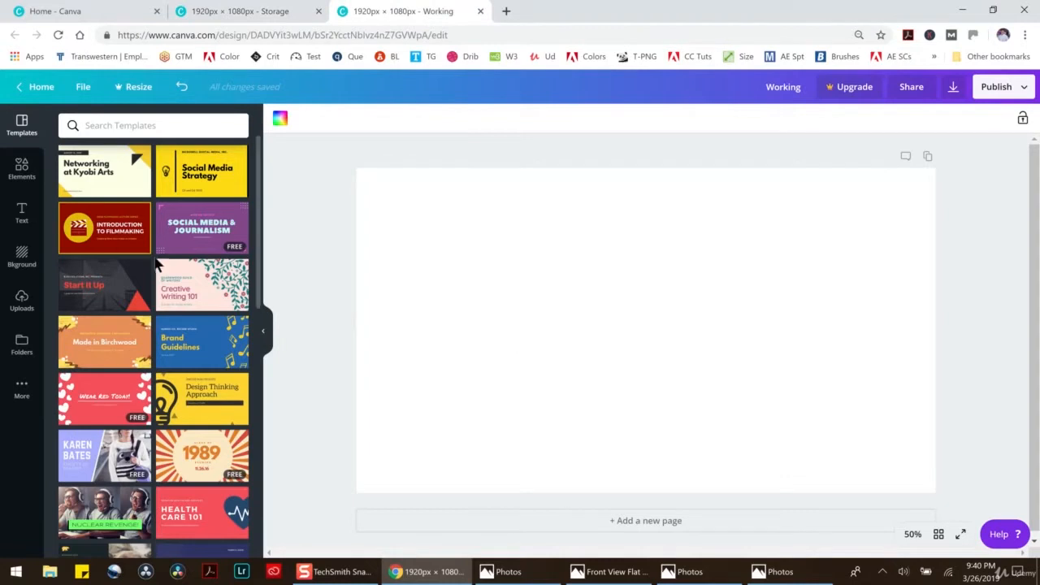
{"action": "left_click", "coordinate": [20, 169]}
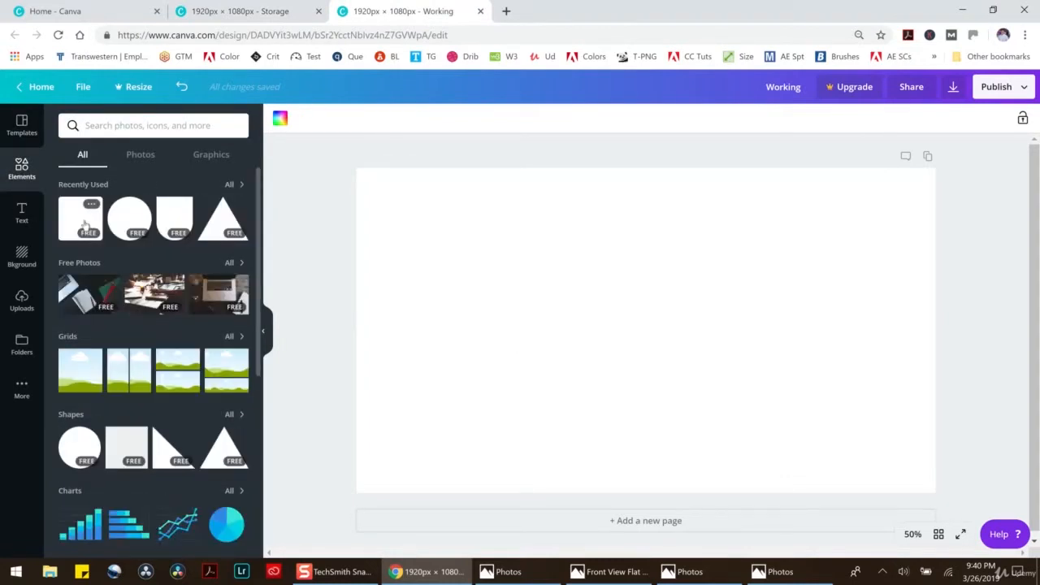
{"action": "left_click", "coordinate": [85, 224]}
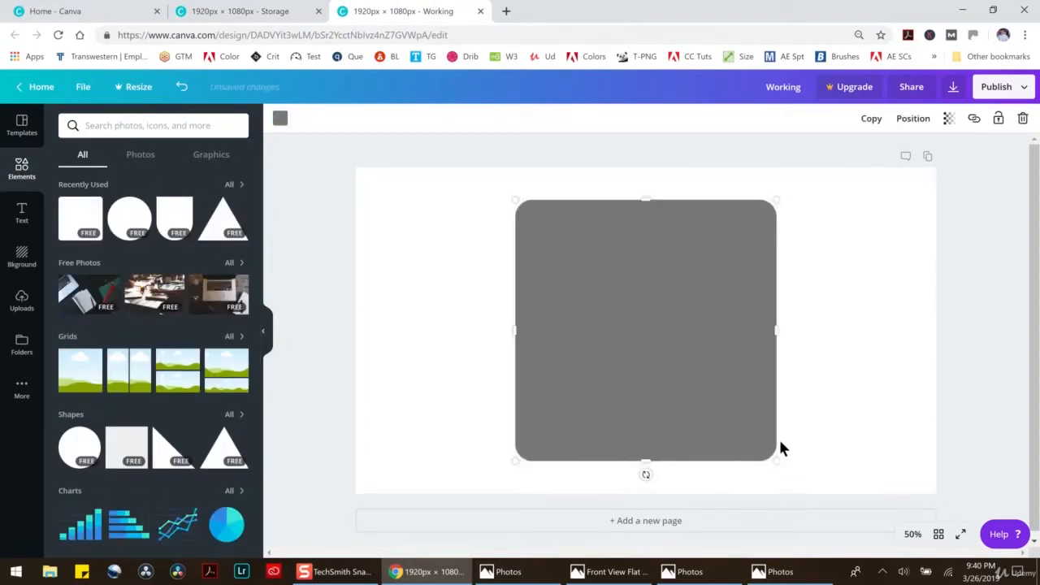
{"action": "left_click_drag", "start_coordinate": [773, 457], "coordinate": [658, 304]}
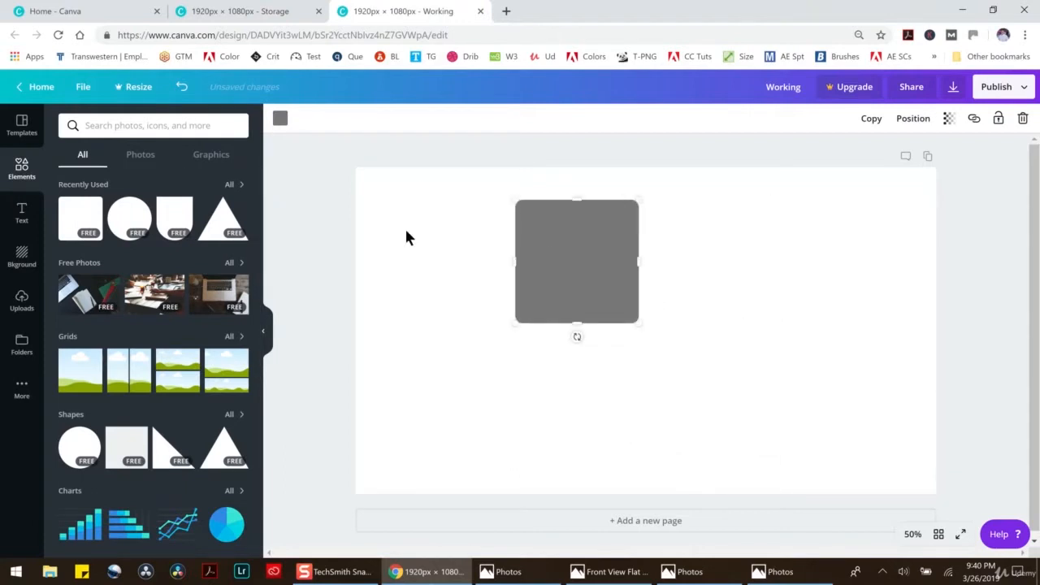
Duplicate the square three times and arrange the copies so that all four squares overlap.
{"action": "left_click_drag", "start_coordinate": [614, 283], "coordinate": [624, 330]}
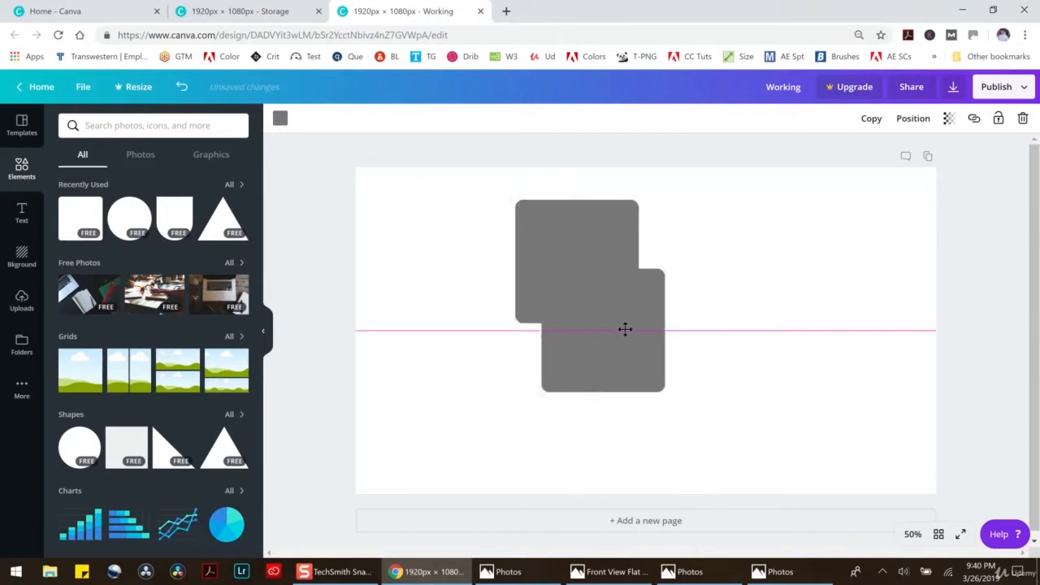
{"action": "left_click_drag", "start_coordinate": [593, 271], "coordinate": [676, 228]}
{"action": "key", "text": "ctrl+d"}
{"action": "left_click_drag", "start_coordinate": [560, 264], "coordinate": [683, 316]}
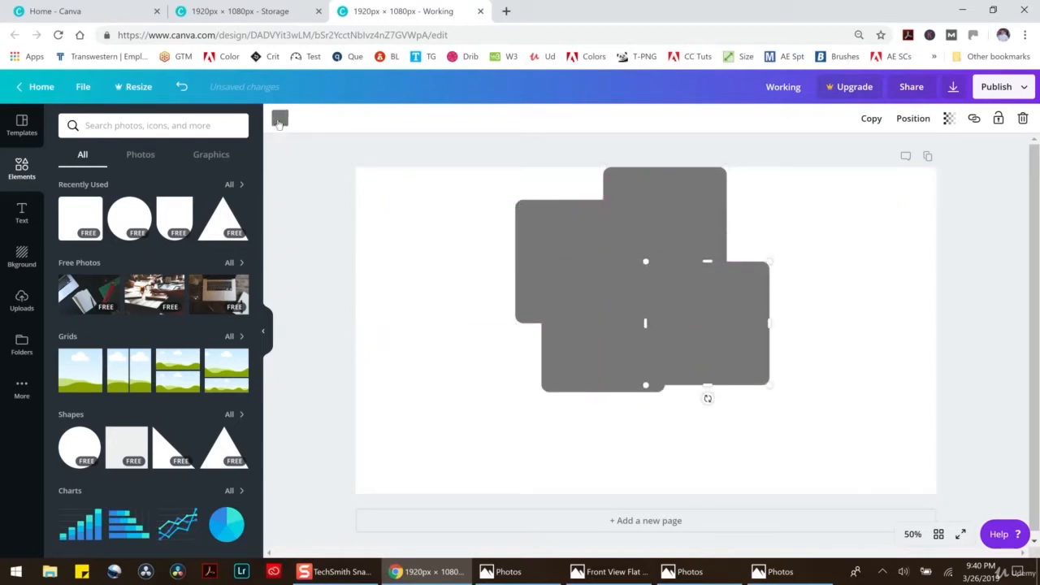
Recolor the lower-right square blue, the uppermost square purple and the upper-left square red, leaving the fourth grey.
{"action": "left_click", "coordinate": [279, 118]}
{"action": "left_click", "coordinate": [203, 240]}
{"action": "left_click", "coordinate": [609, 223]}
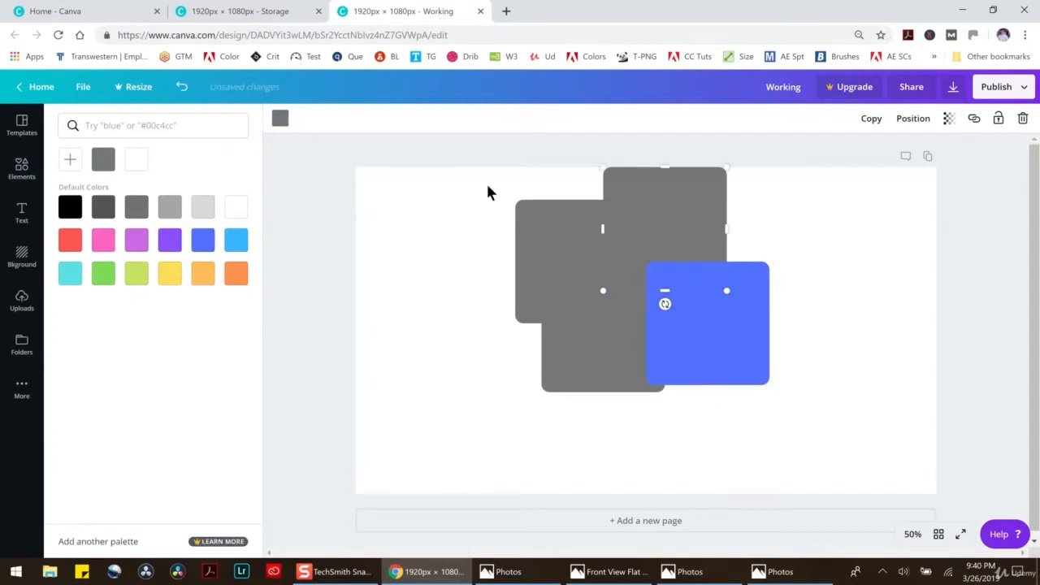
{"action": "left_click", "coordinate": [279, 119]}
{"action": "left_click", "coordinate": [279, 119]}
{"action": "left_click", "coordinate": [137, 240]}
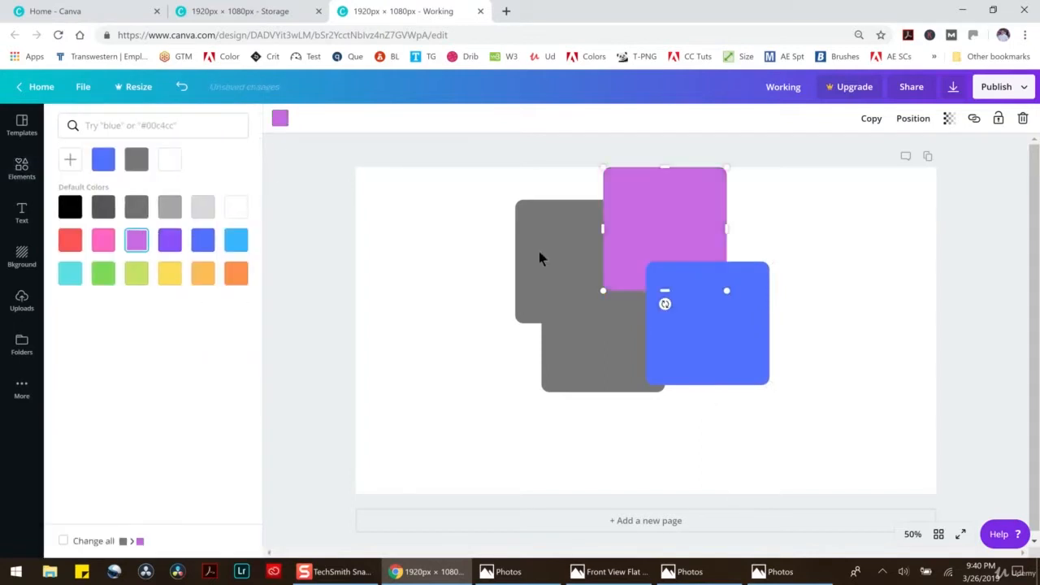
{"action": "left_click", "coordinate": [576, 262]}
{"action": "left_click", "coordinate": [70, 240]}
{"action": "left_click", "coordinate": [477, 271]}
Copy all four overlapping squares into the Storage design and move them to the middle of the page.
{"action": "left_click_drag", "start_coordinate": [464, 163], "coordinate": [852, 450]}
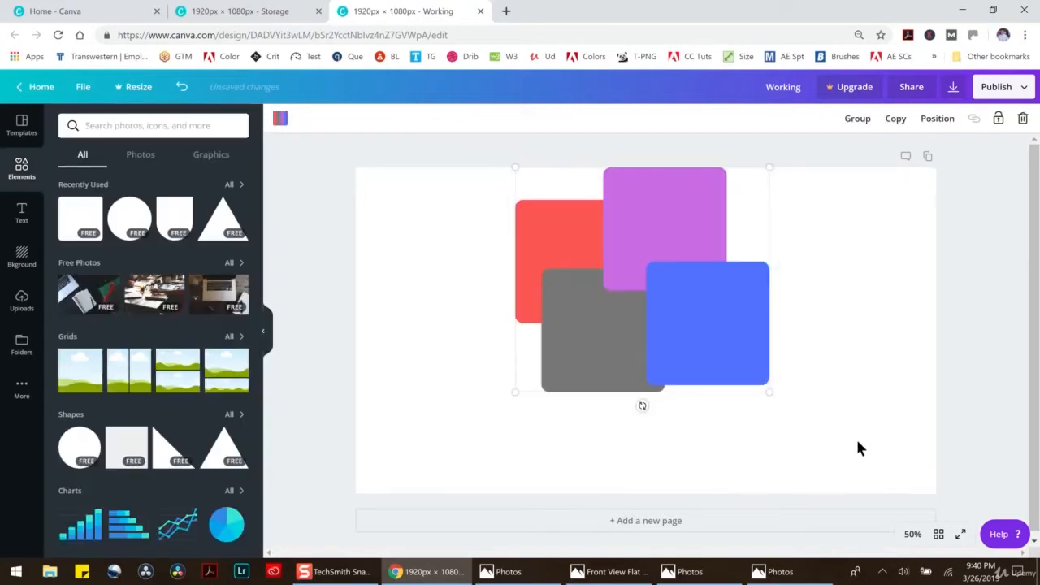
{"action": "left_click", "coordinate": [257, 15]}
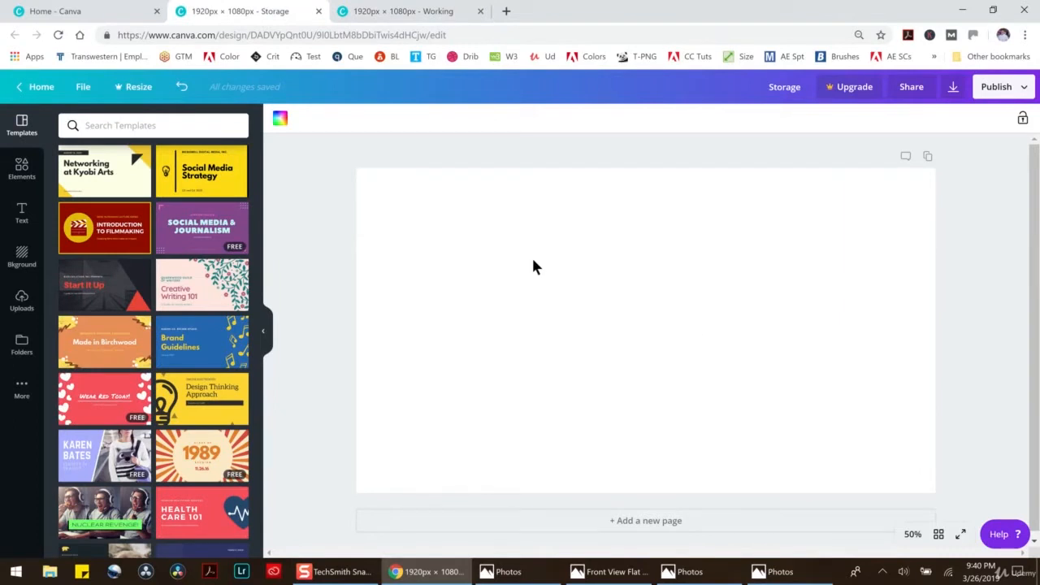
{"action": "key", "text": "ctrl+v"}
{"action": "left_click_drag", "start_coordinate": [664, 242], "coordinate": [658, 288]}
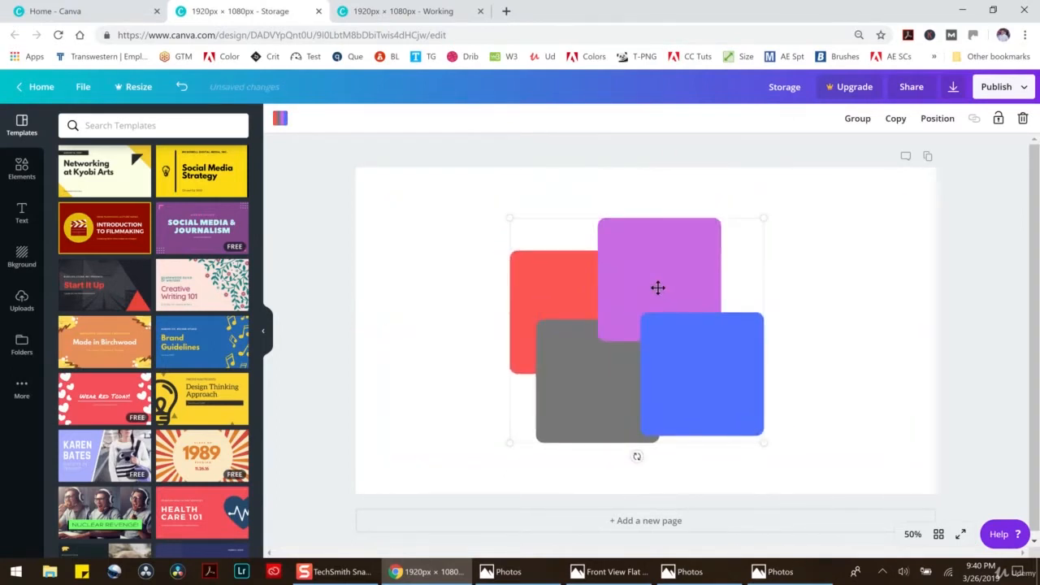
Group the pasted squares in the Storage design and shrink the group to a small thumbnail.
{"action": "left_click", "coordinate": [857, 119]}
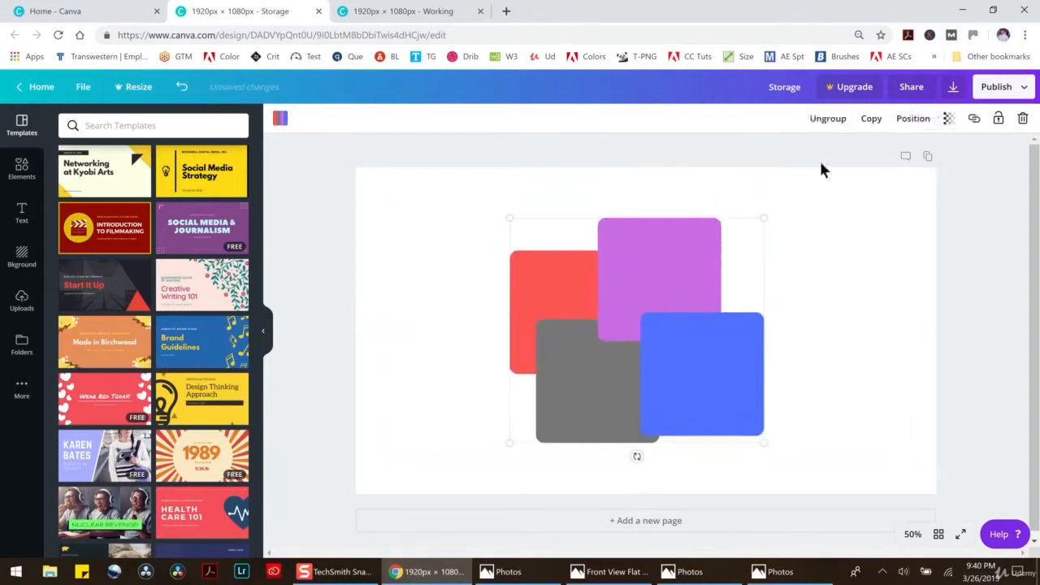
{"action": "left_click_drag", "start_coordinate": [768, 214], "coordinate": [511, 291]}
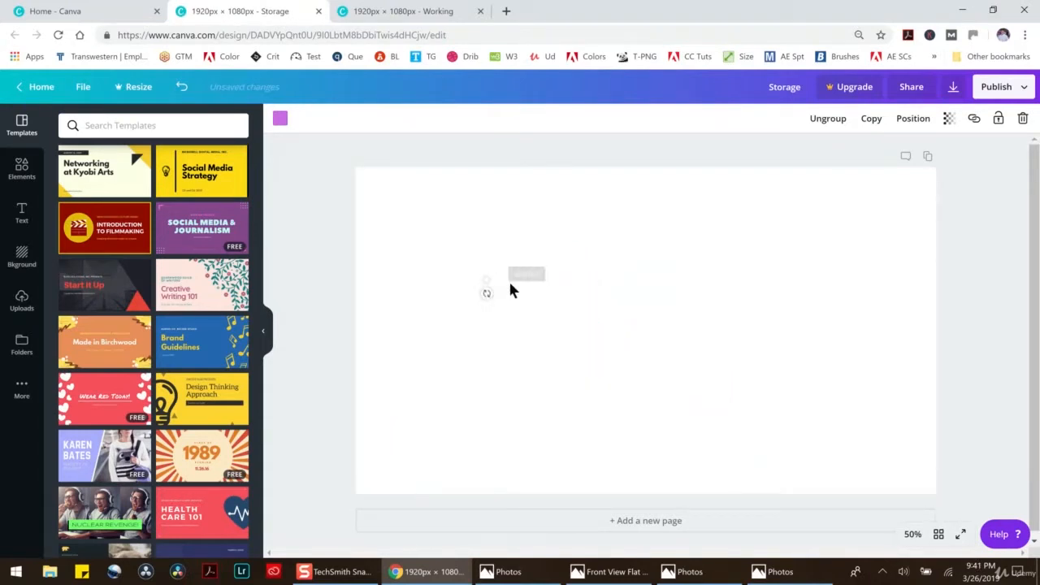
Delete the group of squares from the Storage design and the four squares from the Working design.
{"action": "left_click", "coordinate": [180, 87]}
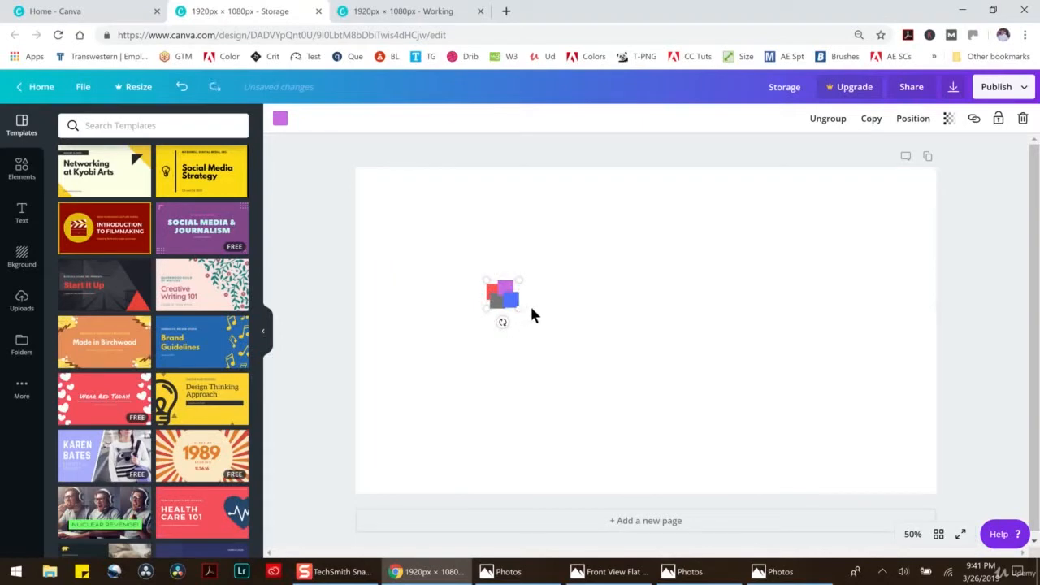
{"action": "left_click", "coordinate": [1023, 119]}
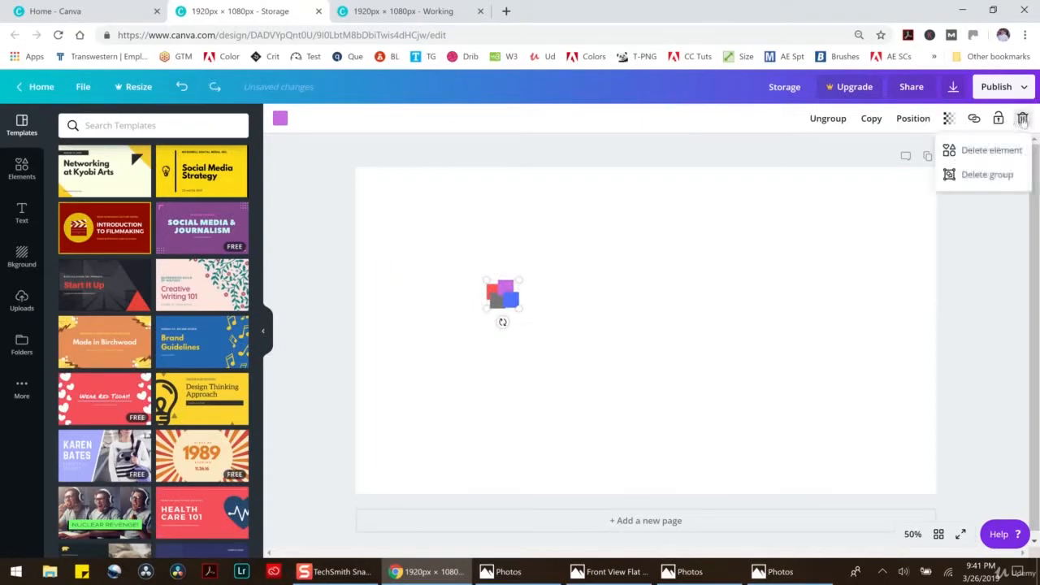
{"action": "left_click", "coordinate": [969, 177]}
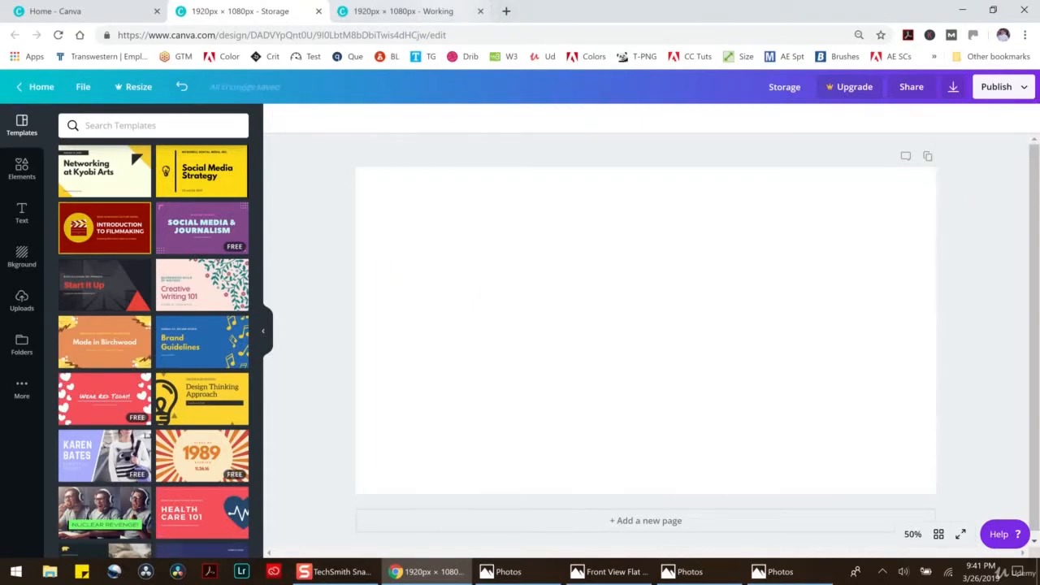
{"action": "left_click", "coordinate": [403, 11]}
{"action": "left_click", "coordinate": [1024, 119]}
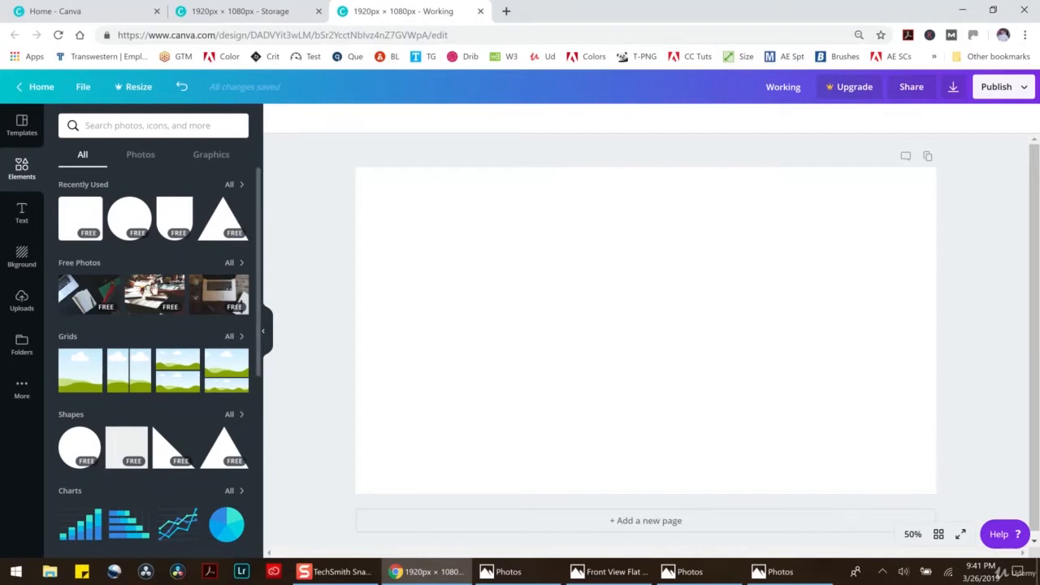
Add a black circle to the Working design, shrinking it and centering it vertically in the page's left half.
{"action": "left_click", "coordinate": [130, 218]}
{"action": "left_click_drag", "start_coordinate": [671, 313], "coordinate": [571, 306]}
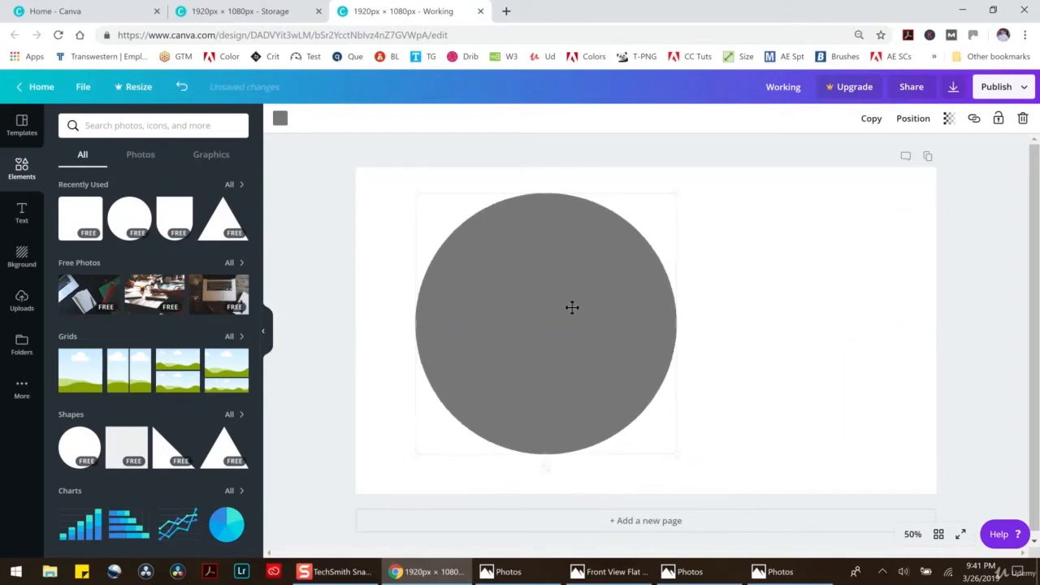
{"action": "left_click", "coordinate": [283, 125]}
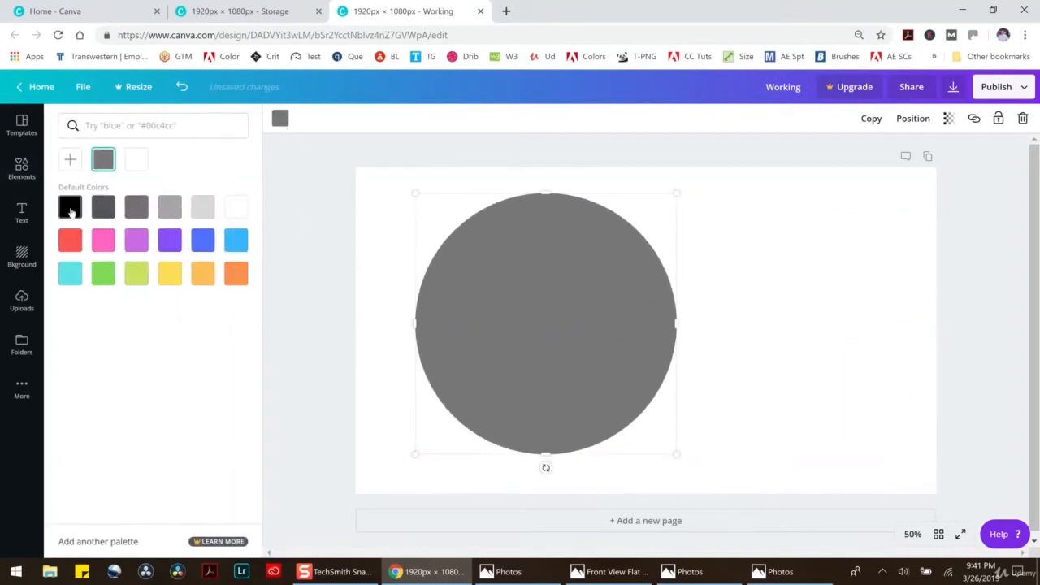
{"action": "left_click", "coordinate": [70, 206]}
{"action": "left_click_drag", "start_coordinate": [675, 460], "coordinate": [592, 370]}
{"action": "left_click_drag", "start_coordinate": [525, 284], "coordinate": [543, 327]}
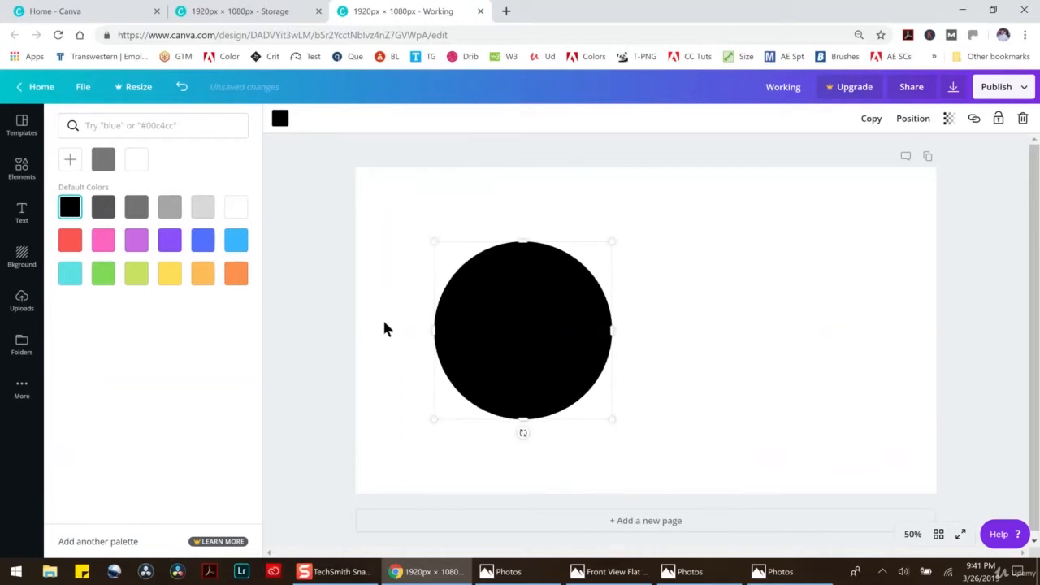
Duplicate the black circle, shrink the copy slightly and center it on the original.
{"action": "left_click_drag", "start_coordinate": [530, 315], "coordinate": [534, 328]}
{"action": "left_click_drag", "start_coordinate": [611, 242], "coordinate": [594, 265]}
{"action": "left_click_drag", "start_coordinate": [543, 314], "coordinate": [546, 312]}
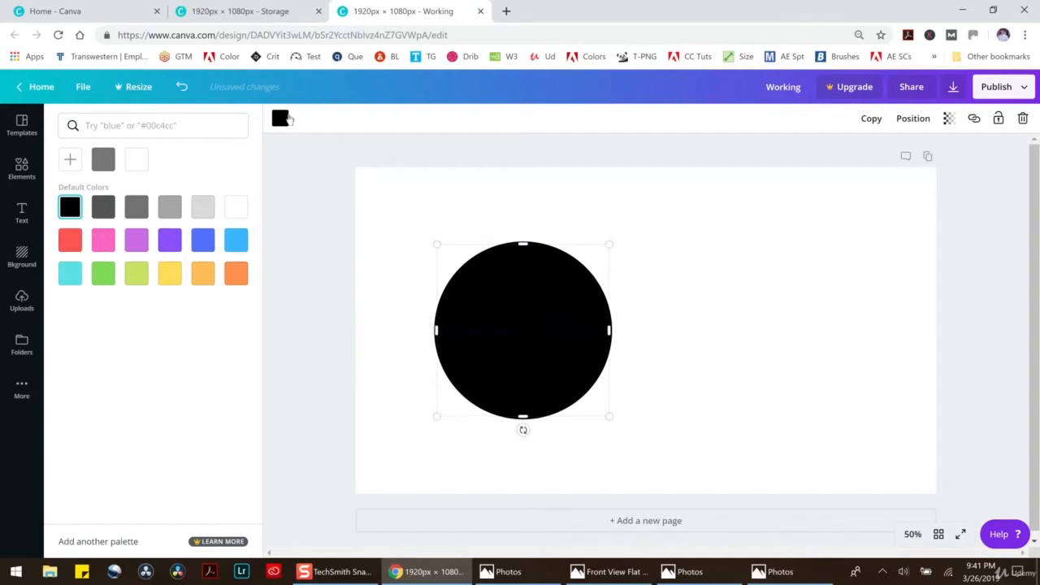
Fill the smaller circle with light grey and align it centrally inside the black circle.
{"action": "left_click", "coordinate": [286, 119]}
{"action": "left_click", "coordinate": [284, 118]}
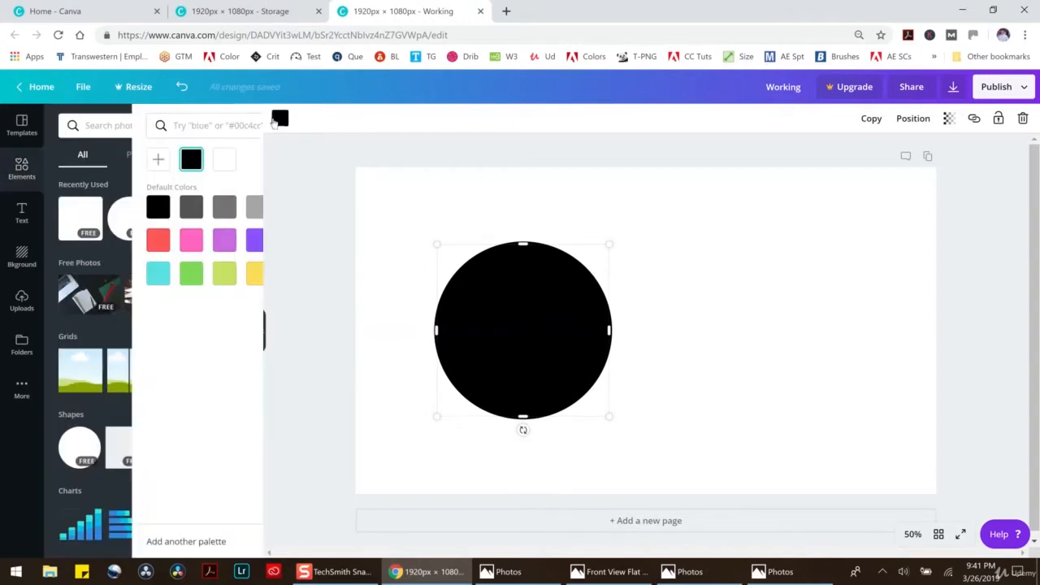
{"action": "left_click", "coordinate": [170, 209]}
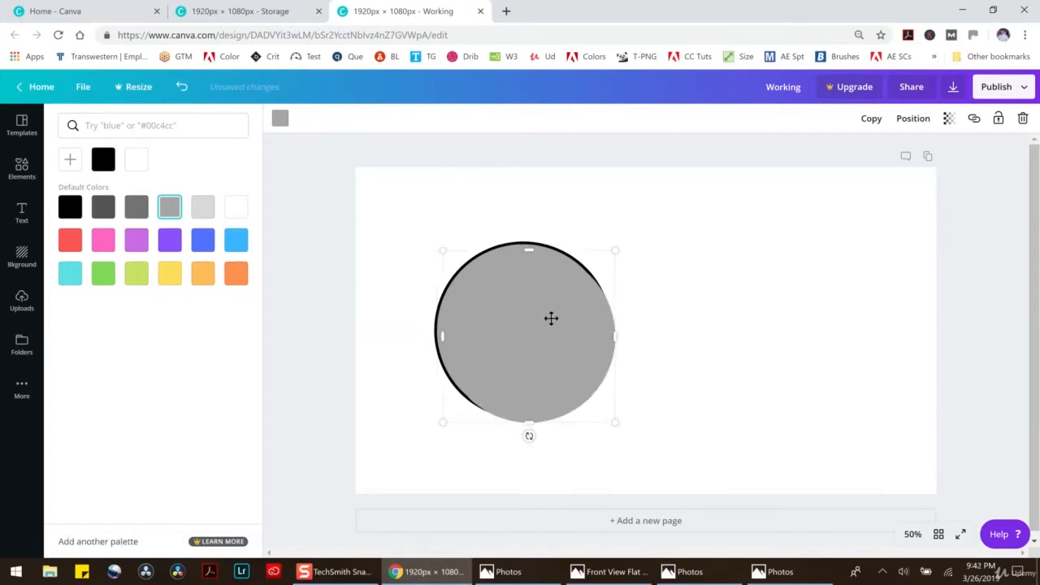
{"action": "left_click_drag", "start_coordinate": [545, 314], "coordinate": [543, 305]}
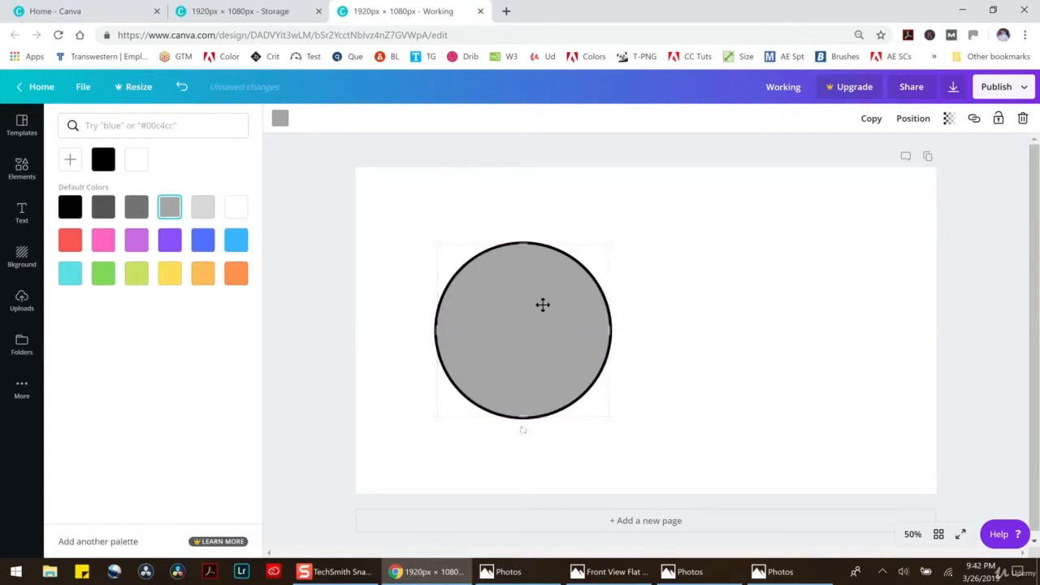
Duplicate the grey circle as a slightly smaller white circle centered inside it.
{"action": "left_click_drag", "start_coordinate": [501, 343], "coordinate": [505, 343]}
{"action": "left_click", "coordinate": [236, 207]}
{"action": "left_click", "coordinate": [318, 227]}
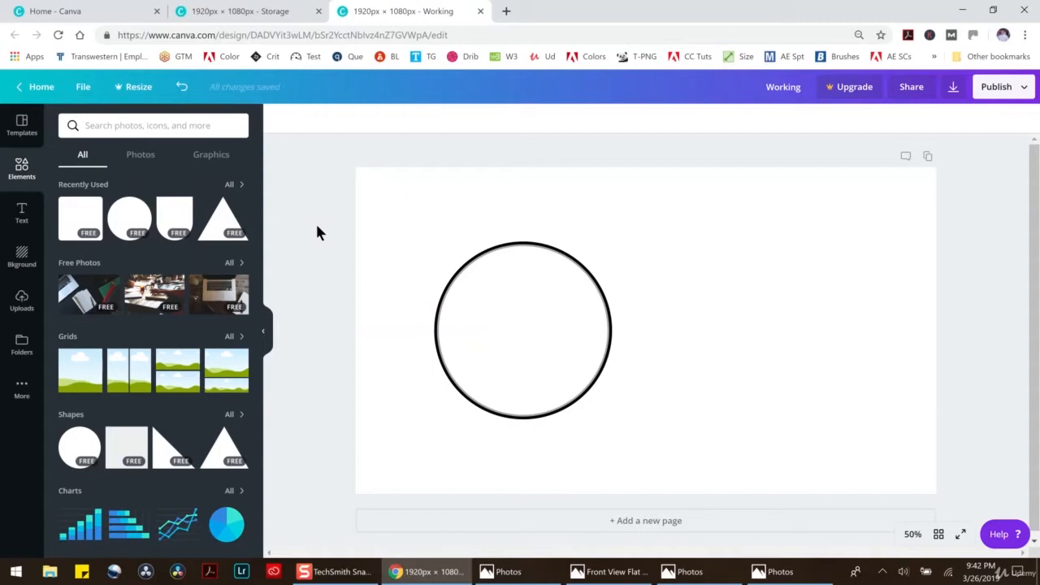
Shrink the white circle and offset it toward the lower left inside the grey circle.
{"action": "left_click", "coordinate": [569, 255]}
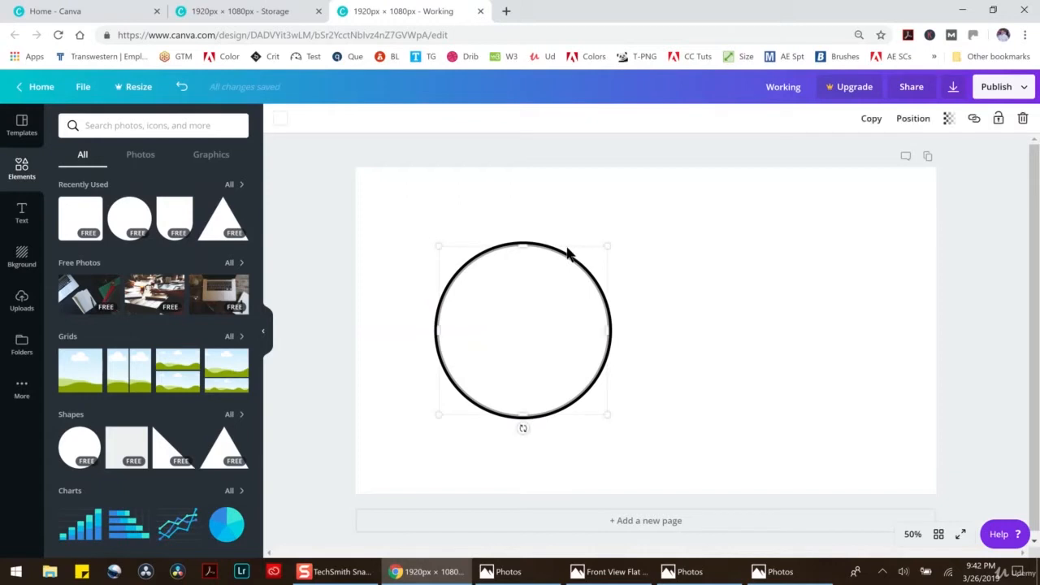
{"action": "left_click_drag", "start_coordinate": [601, 244], "coordinate": [556, 286]}
{"action": "left_click_drag", "start_coordinate": [528, 317], "coordinate": [522, 335]}
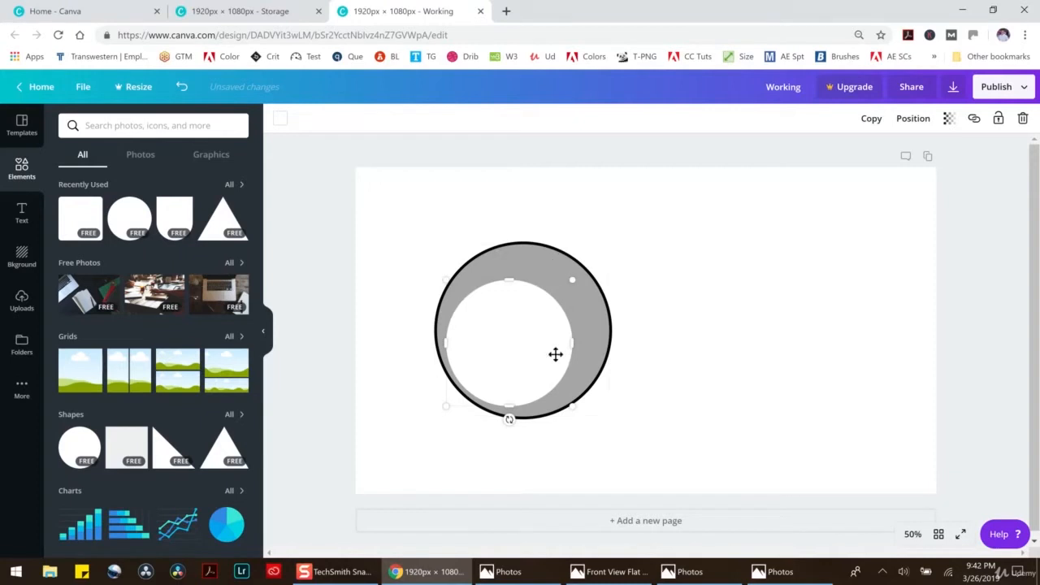
Enlarge the black circle and recenter it behind the grey circle to form a thicker outline.
{"action": "left_click", "coordinate": [560, 251]}
{"action": "left_click_drag", "start_coordinate": [613, 241], "coordinate": [640, 225]}
{"action": "left_click_drag", "start_coordinate": [609, 258], "coordinate": [605, 262]}
{"action": "left_click", "coordinate": [574, 241]}
{"action": "left_click_drag", "start_coordinate": [546, 232], "coordinate": [533, 242]}
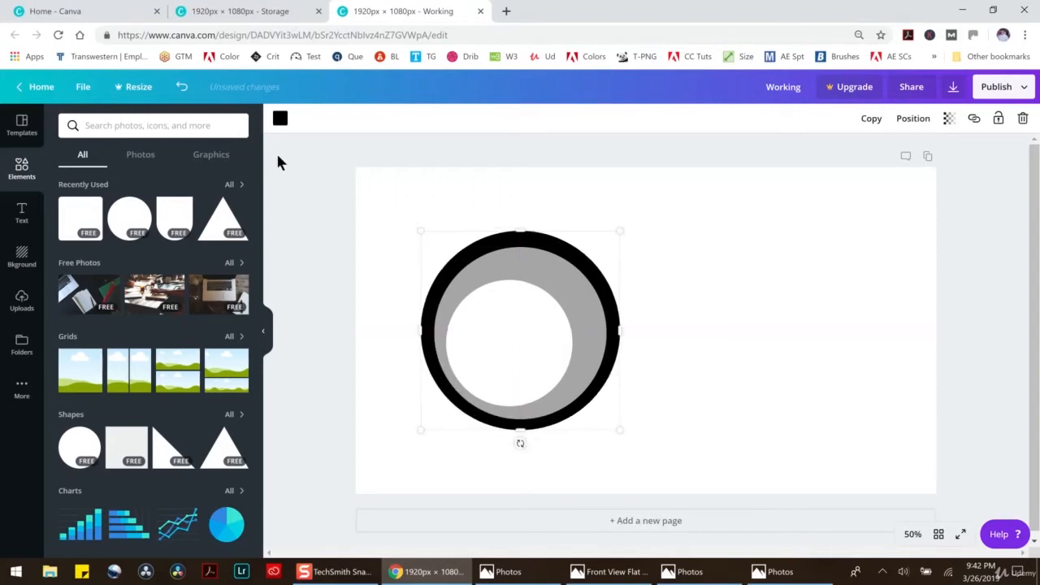
Try filling the outer black circle with a custom brown color.
{"action": "left_click", "coordinate": [280, 118]}
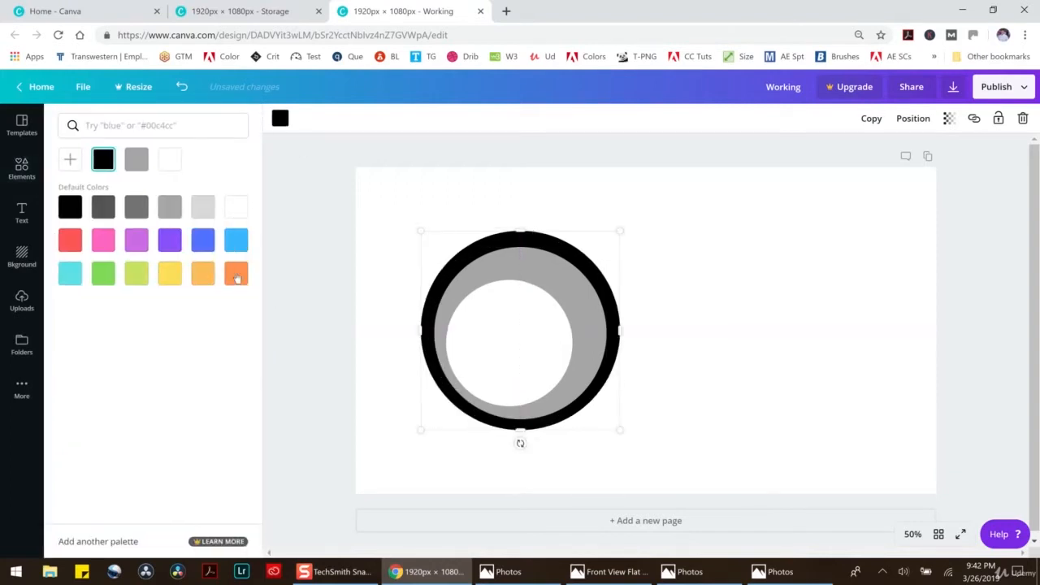
{"action": "left_click", "coordinate": [236, 278]}
{"action": "left_click", "coordinate": [71, 161]}
{"action": "left_click", "coordinate": [176, 210]}
{"action": "left_click", "coordinate": [170, 216]}
{"action": "left_click", "coordinate": [488, 327]}
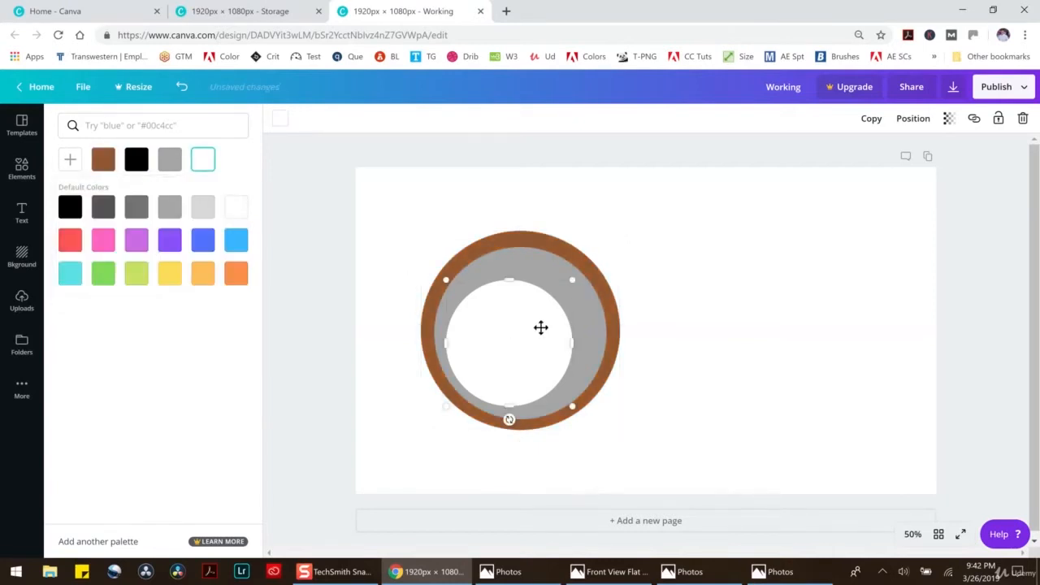
Undo the brown fill, the black circle's enlargement, and the white circle's shrinking and offset, restoring the thin outline.
{"action": "left_click", "coordinate": [178, 87]}
{"action": "left_click", "coordinate": [178, 88]}
{"action": "left_click", "coordinate": [177, 88]}
{"action": "left_click", "coordinate": [174, 88]}
{"action": "left_click", "coordinate": [174, 88]}
{"action": "left_click", "coordinate": [174, 88]}
{"action": "left_click", "coordinate": [174, 88]}
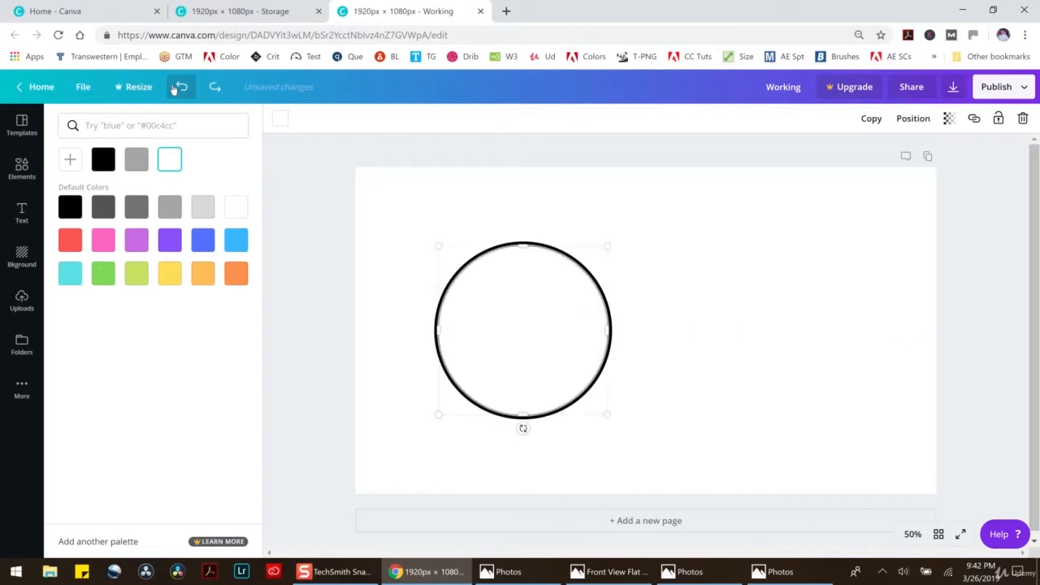
{"action": "left_click", "coordinate": [635, 175]}
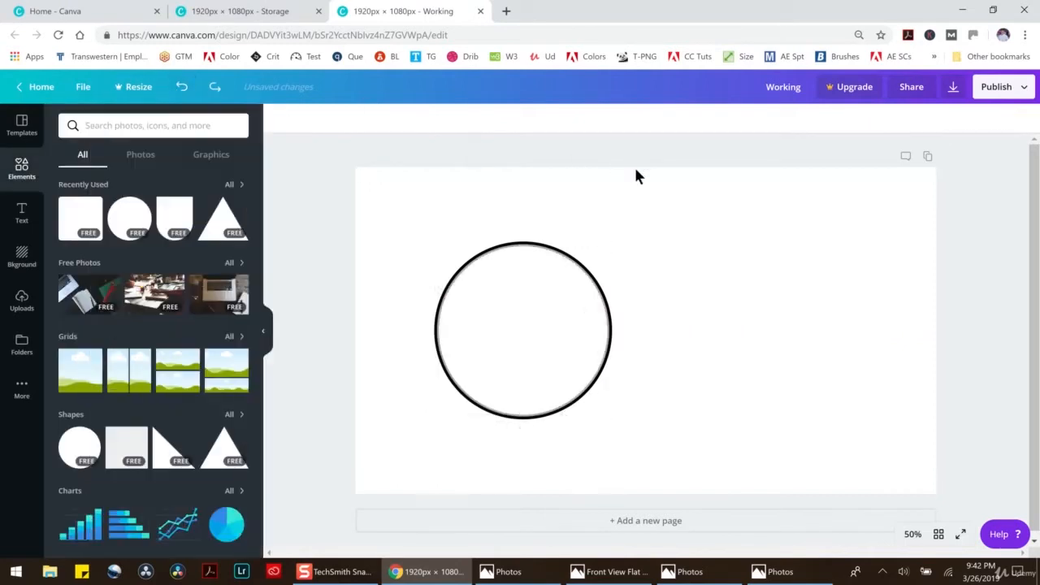
Add a ring shape from the recently used elements, shrink it, and place it beside the outlined circle.
{"action": "left_click", "coordinate": [242, 186]}
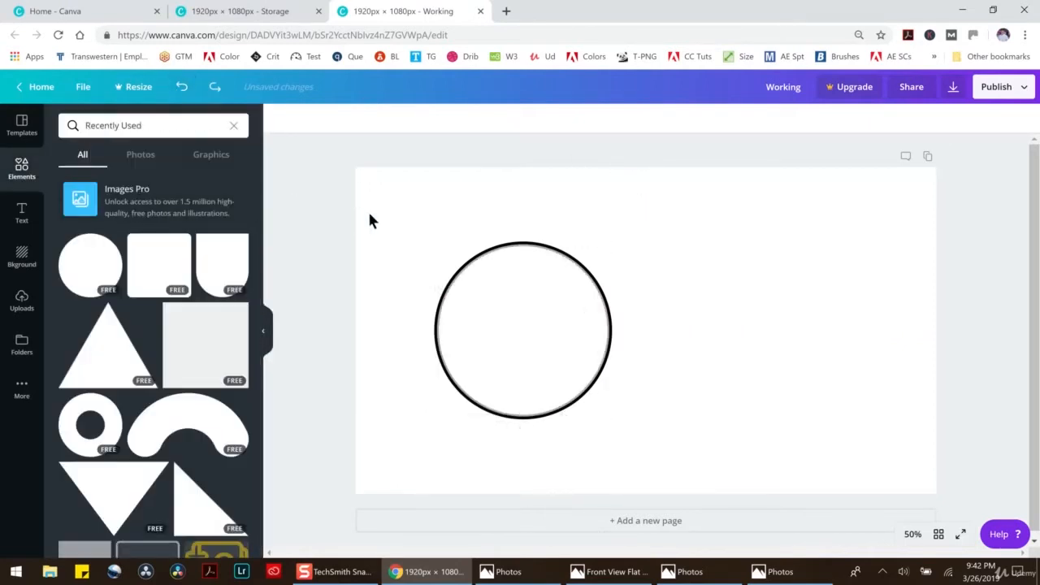
{"action": "left_click", "coordinate": [106, 422]}
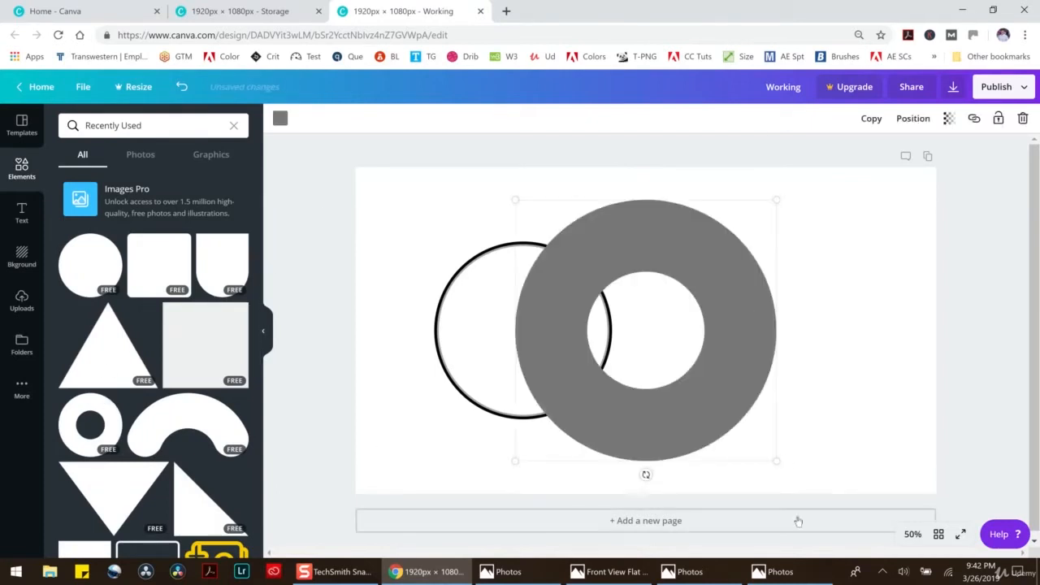
{"action": "left_click_drag", "start_coordinate": [776, 460], "coordinate": [714, 395]}
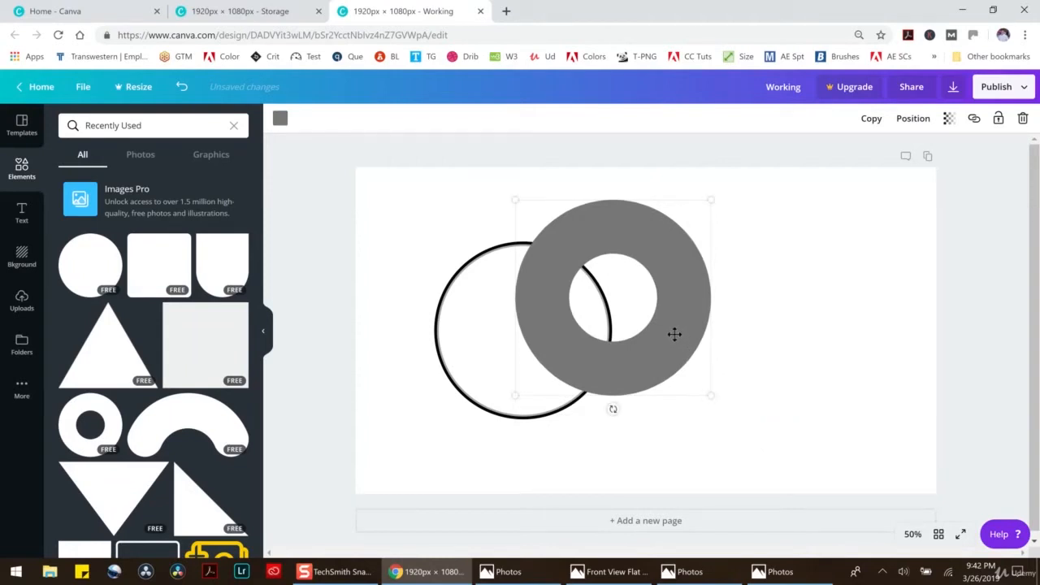
{"action": "left_click_drag", "start_coordinate": [676, 331], "coordinate": [819, 366]}
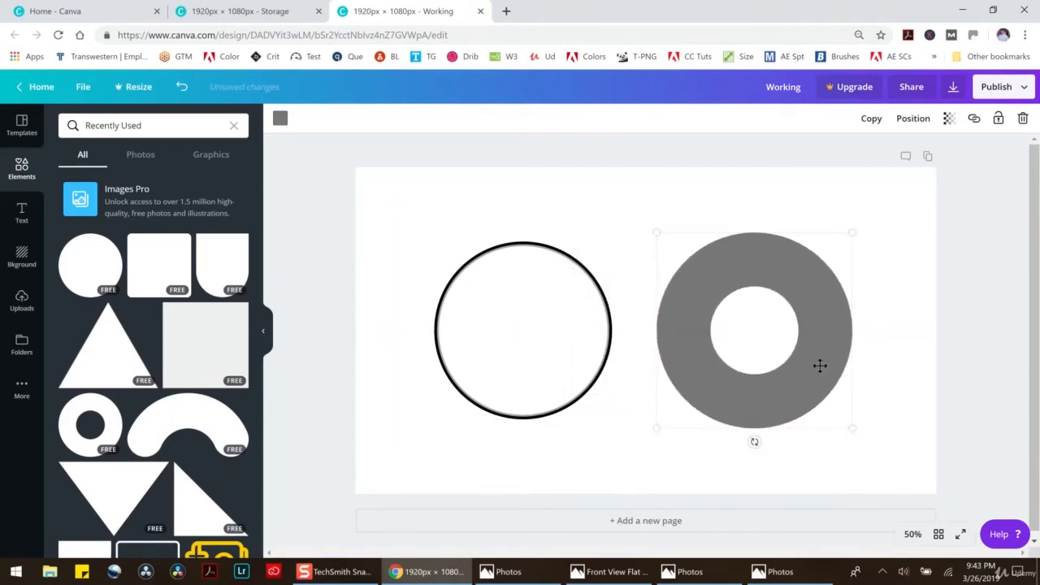
Fill the ring with black.
{"action": "left_click", "coordinate": [280, 118]}
{"action": "left_click", "coordinate": [109, 162]}
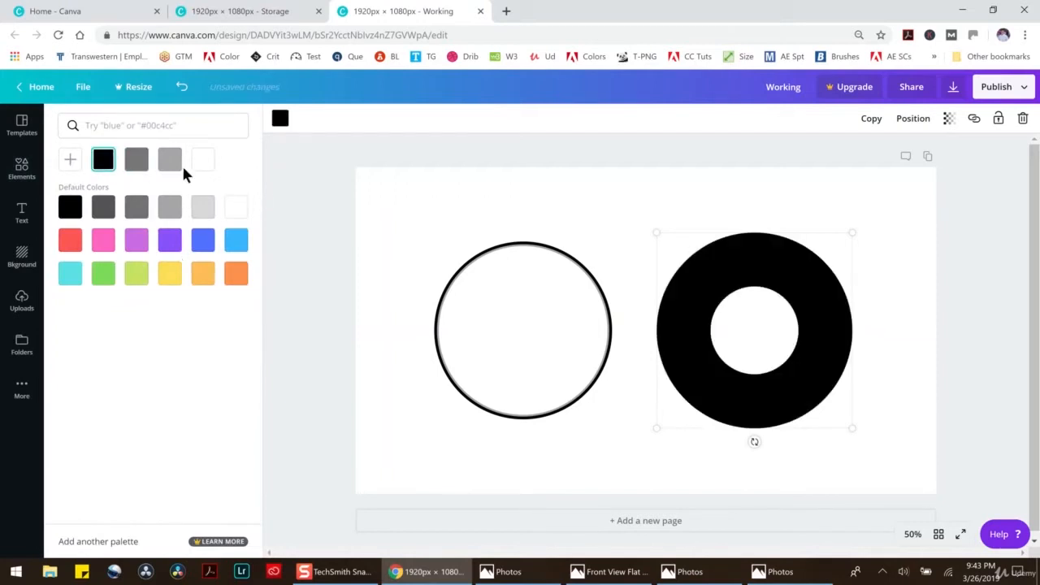
{"action": "left_click", "coordinate": [277, 122]}
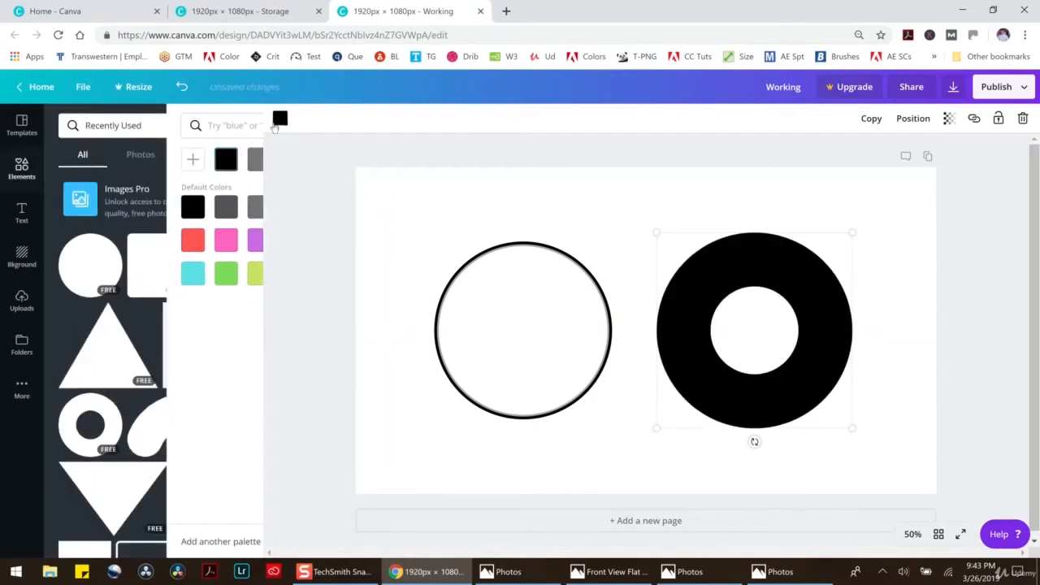
Add a triangle narrowed to a spike about 41 px wide, and shrink the black ring into a small hub.
{"action": "left_click", "coordinate": [133, 341]}
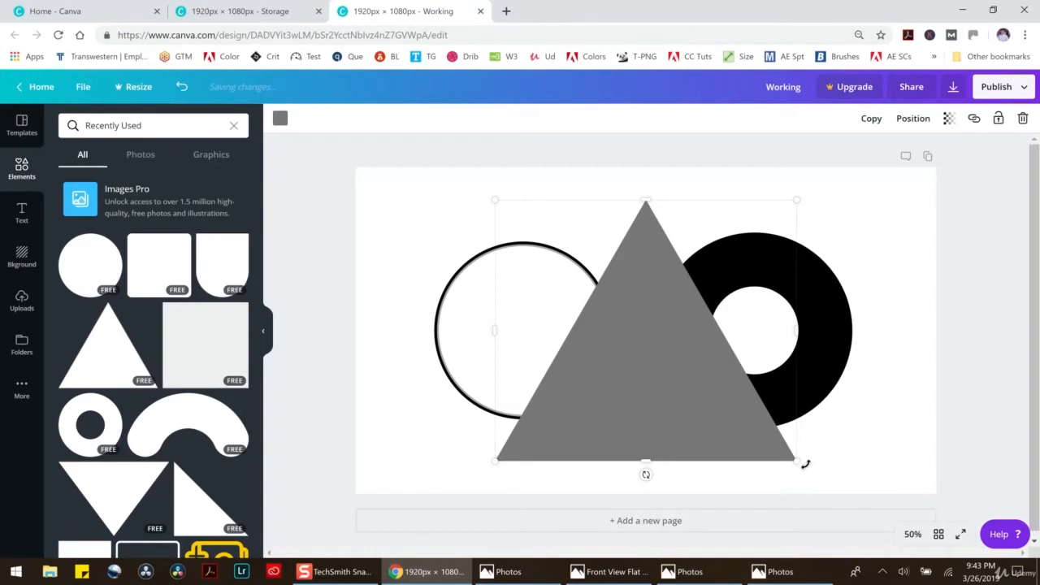
{"action": "left_click_drag", "start_coordinate": [798, 331], "coordinate": [510, 325]}
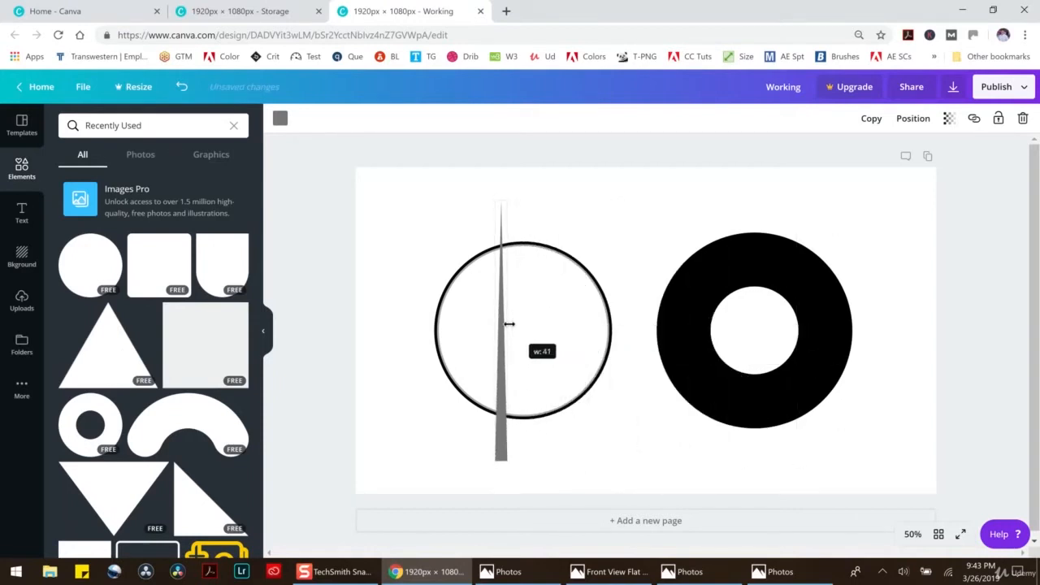
{"action": "left_click", "coordinate": [827, 273]}
{"action": "left_click_drag", "start_coordinate": [852, 232], "coordinate": [778, 322]}
Place the grey spike upright over the ring's center line and raise its base to the ring's upper edge.
{"action": "left_click_drag", "start_coordinate": [504, 444], "coordinate": [752, 325]}
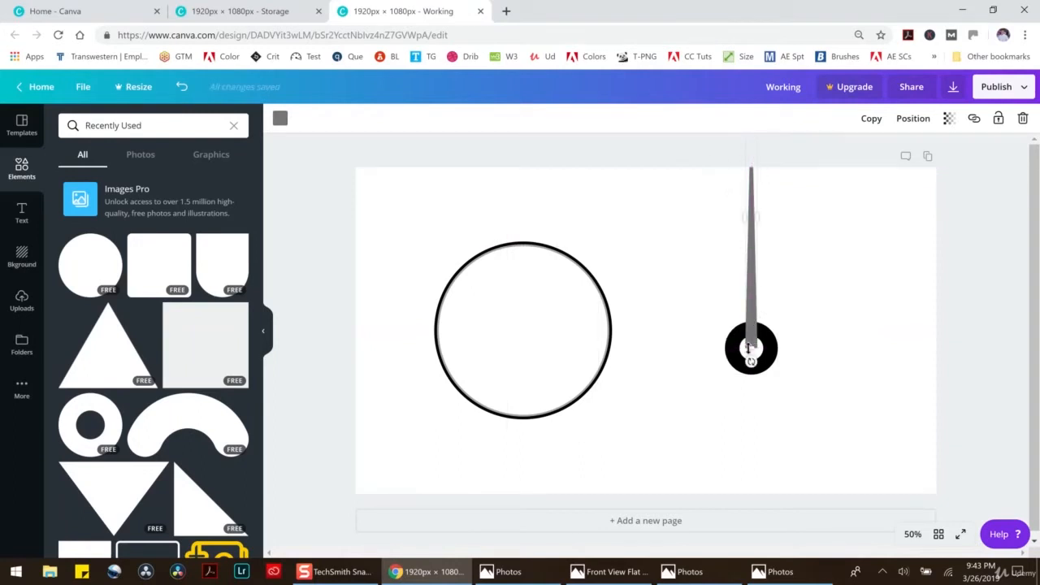
{"action": "mouse_move", "coordinate": [751, 330]}
{"action": "left_mouse_down"}
{"action": "mouse_move", "coordinate": [751, 247]}
{"action": "mouse_move", "coordinate": [754, 319]}
{"action": "left_mouse_up"}
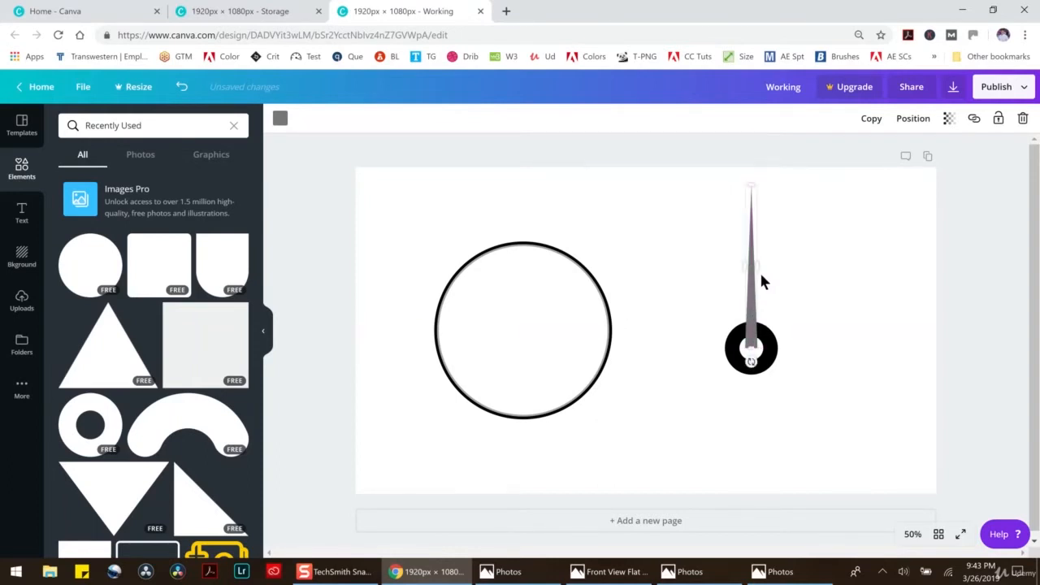
{"action": "left_click_drag", "start_coordinate": [758, 266], "coordinate": [758, 267]}
{"action": "mouse_move", "coordinate": [749, 326]}
{"action": "left_mouse_down"}
{"action": "mouse_move", "coordinate": [753, 304]}
{"action": "mouse_move", "coordinate": [752, 314]}
{"action": "left_mouse_up"}
{"action": "left_click", "coordinate": [835, 272]}
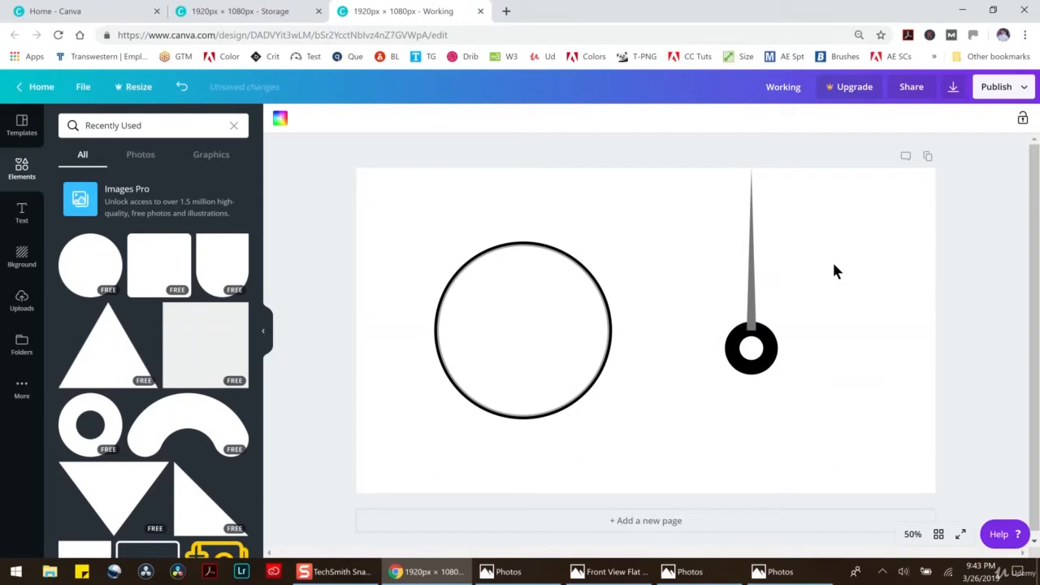
Duplicate the upright spike, rotate the copy to point right from the ring, and shorten it.
{"action": "left_click", "coordinate": [752, 287]}
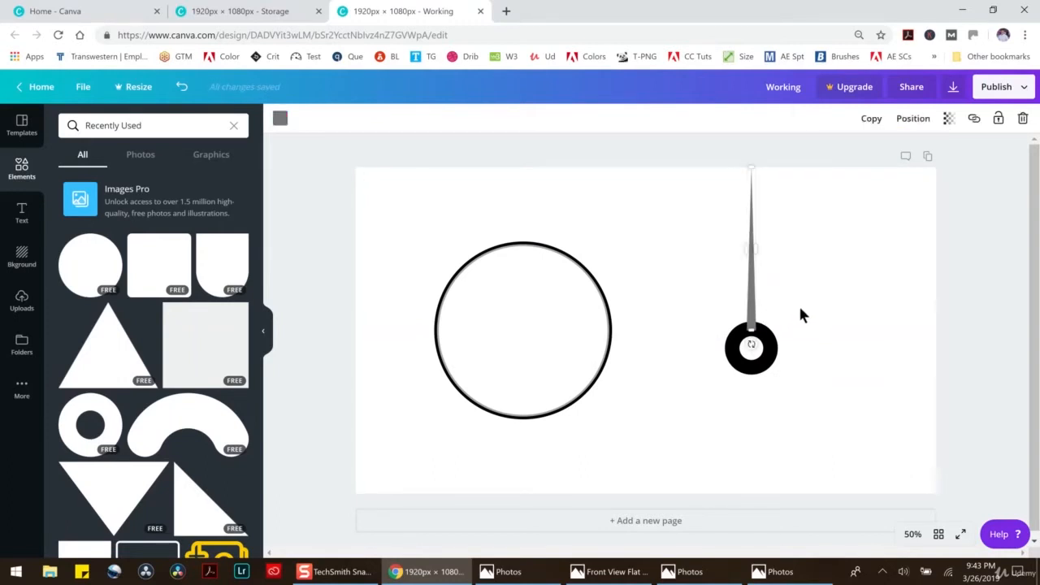
{"action": "key", "text": "ctrl+d"}
{"action": "left_click_drag", "start_coordinate": [760, 299], "coordinate": [817, 322]}
{"action": "left_click_drag", "start_coordinate": [815, 395], "coordinate": [796, 348]}
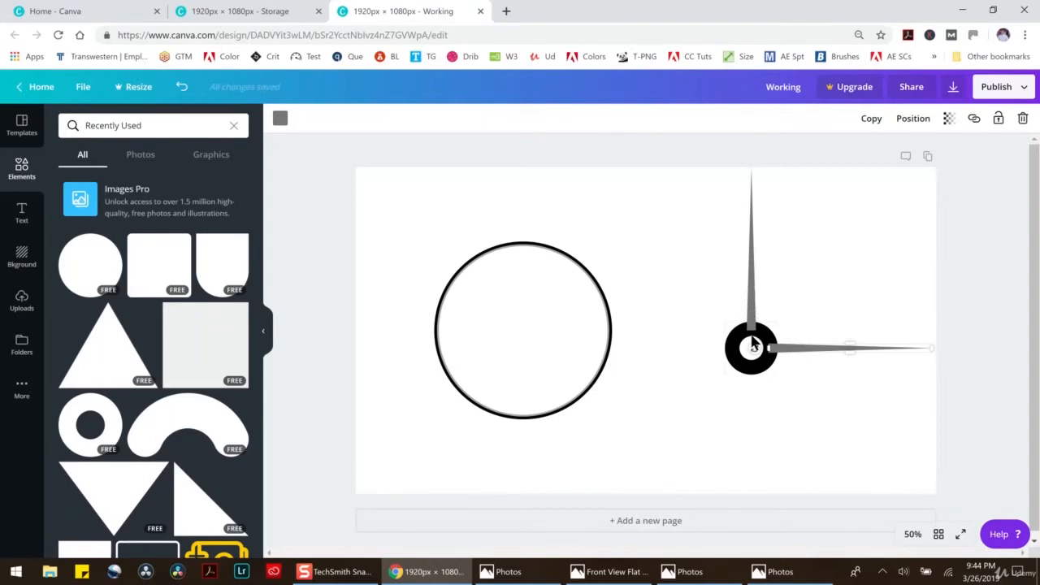
{"action": "left_click", "coordinate": [754, 275]}
{"action": "left_click_drag", "start_coordinate": [931, 347], "coordinate": [894, 349]}
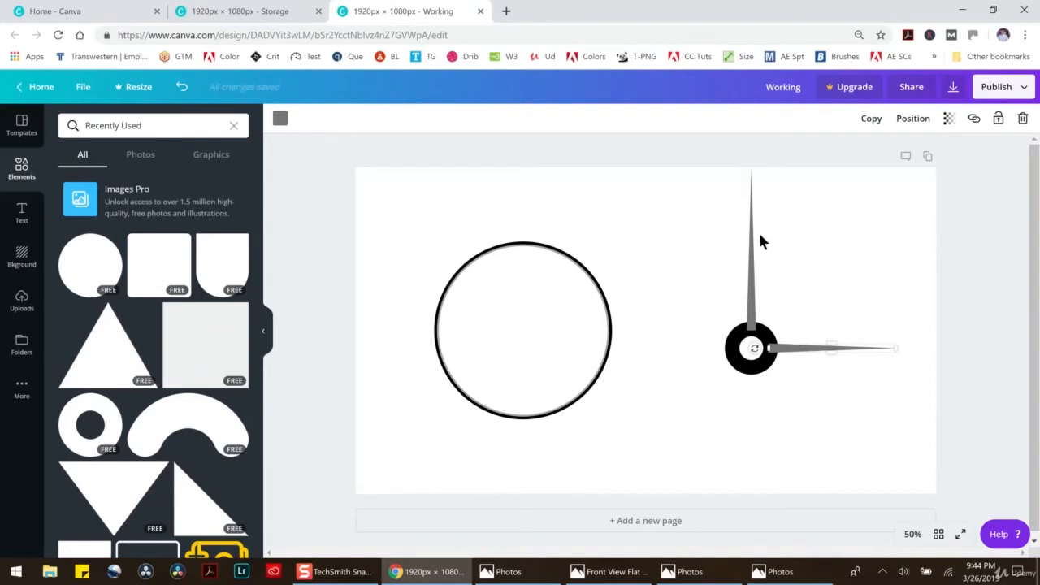
Duplicate the upright spike again, rotate the copy to point straight down from the ring, and shrink it into the smallest hand.
{"action": "left_click", "coordinate": [752, 302]}
{"action": "key", "text": "ctrl+d"}
{"action": "left_click_drag", "start_coordinate": [758, 307], "coordinate": [758, 412]}
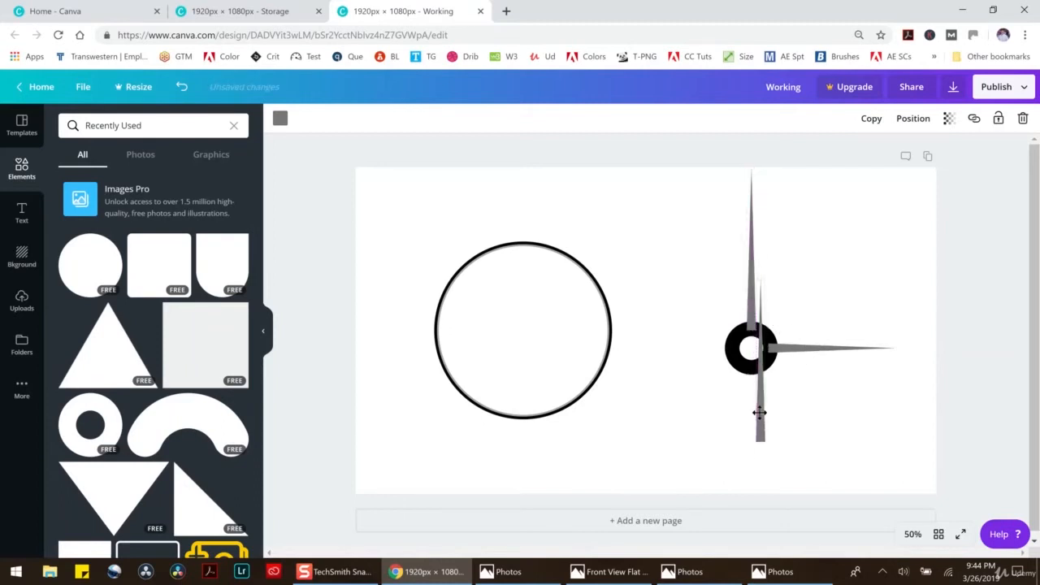
{"action": "left_click_drag", "start_coordinate": [760, 456], "coordinate": [753, 377]}
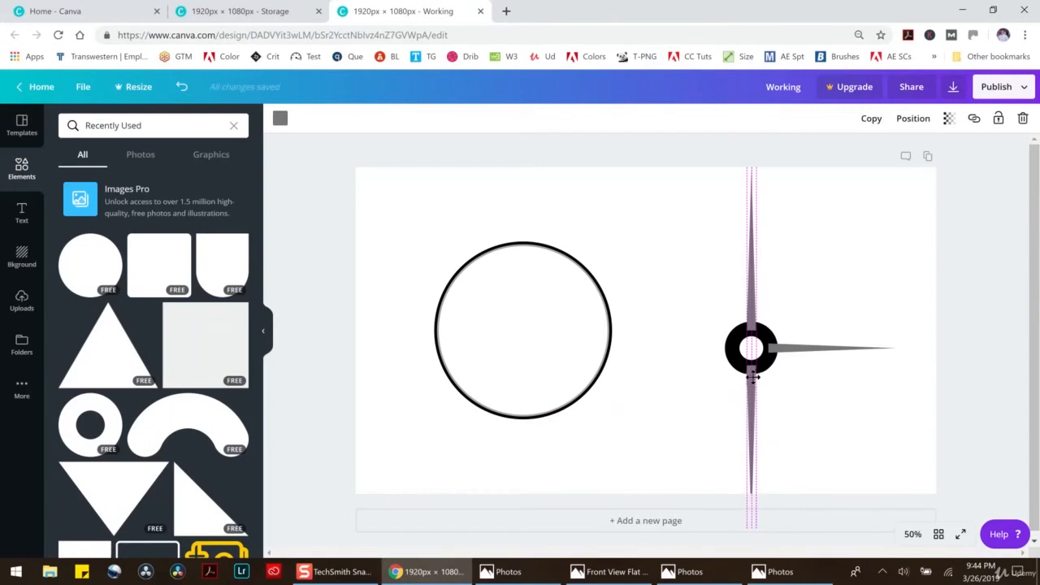
{"action": "left_click_drag", "start_coordinate": [750, 493], "coordinate": [752, 378]}
{"action": "left_click_drag", "start_coordinate": [754, 420], "coordinate": [751, 432]}
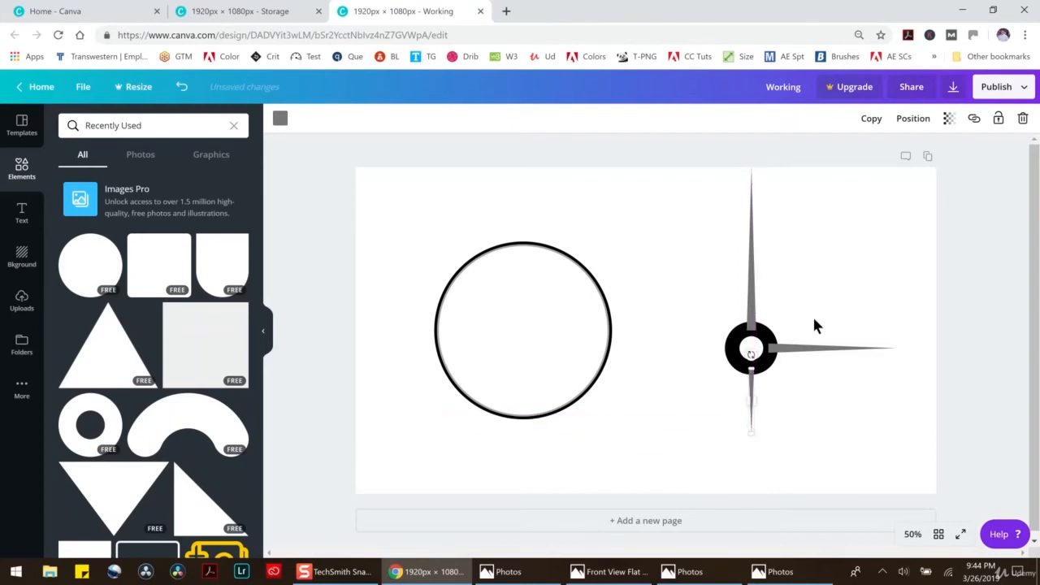
Fill the upright and horizontal hands with black.
{"action": "left_click", "coordinate": [766, 283]}
{"action": "left_click", "coordinate": [752, 290]}
{"action": "left_click", "coordinate": [280, 118]}
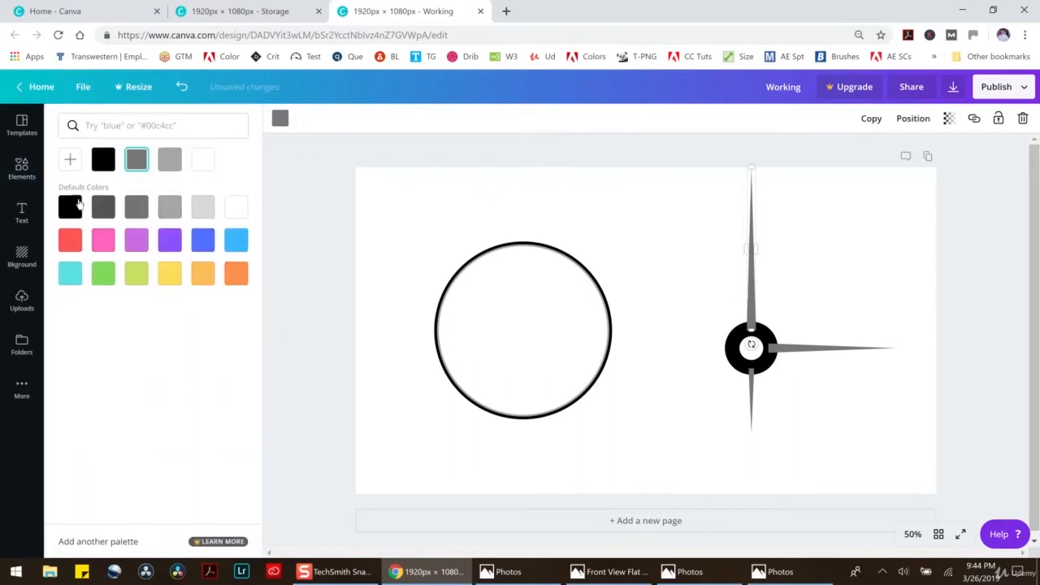
{"action": "left_click", "coordinate": [70, 206]}
{"action": "left_click", "coordinate": [805, 349]}
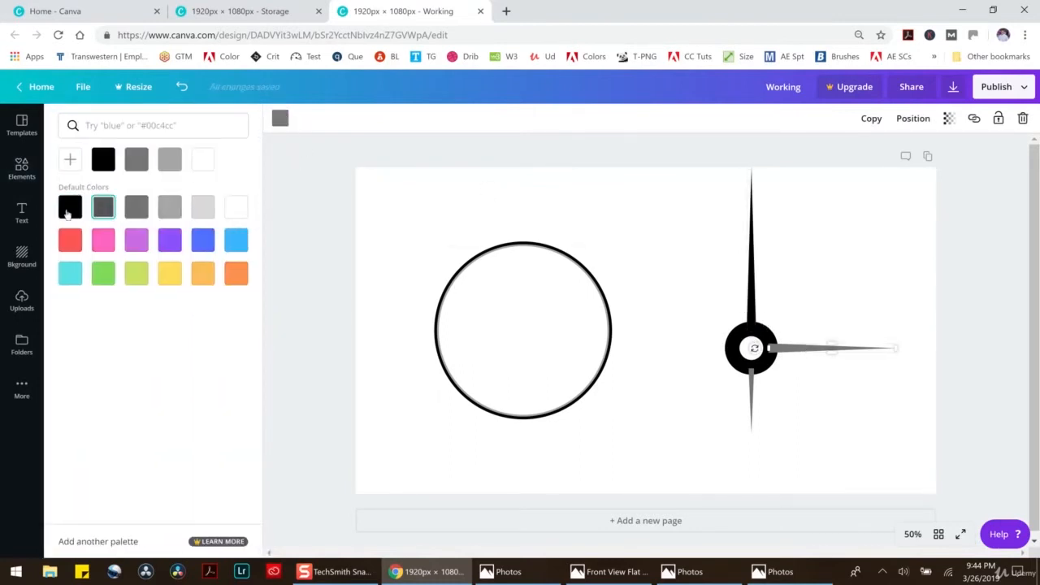
{"action": "left_click", "coordinate": [65, 211]}
Fill the small lower hand with red and send it backward behind the ring.
{"action": "left_click", "coordinate": [751, 379]}
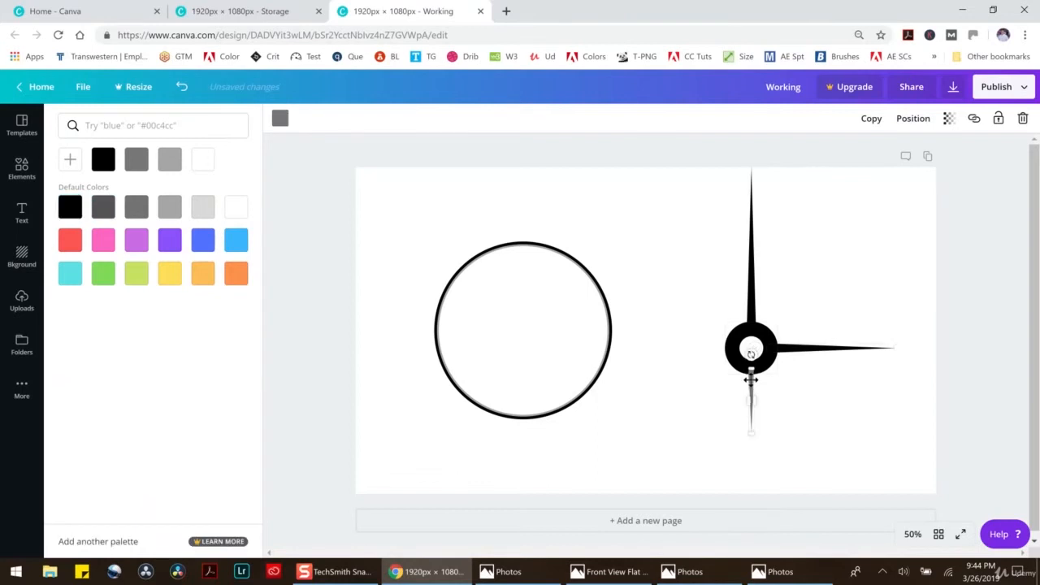
{"action": "left_click", "coordinate": [913, 119]}
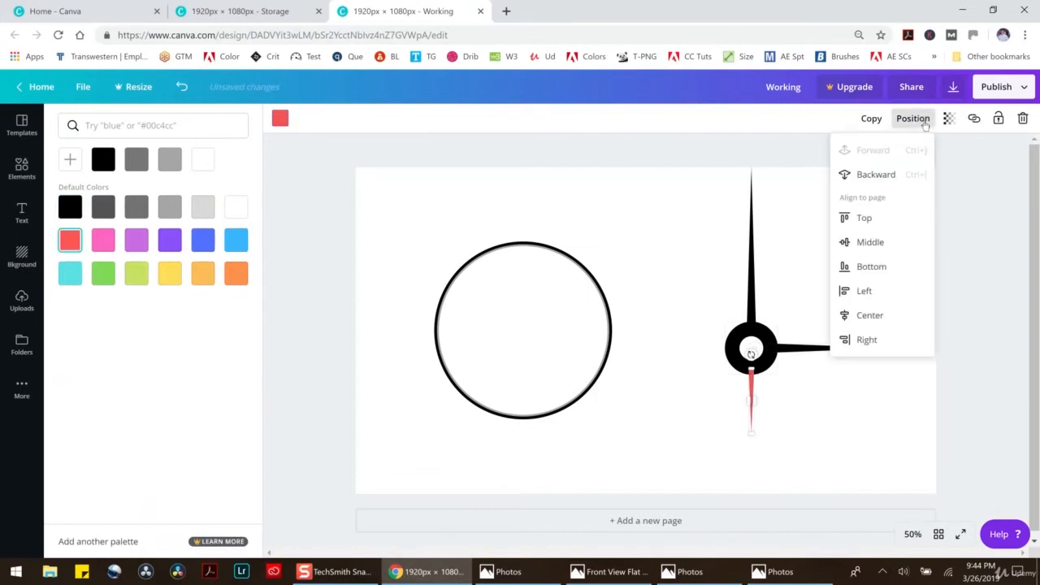
{"action": "left_click", "coordinate": [639, 178]}
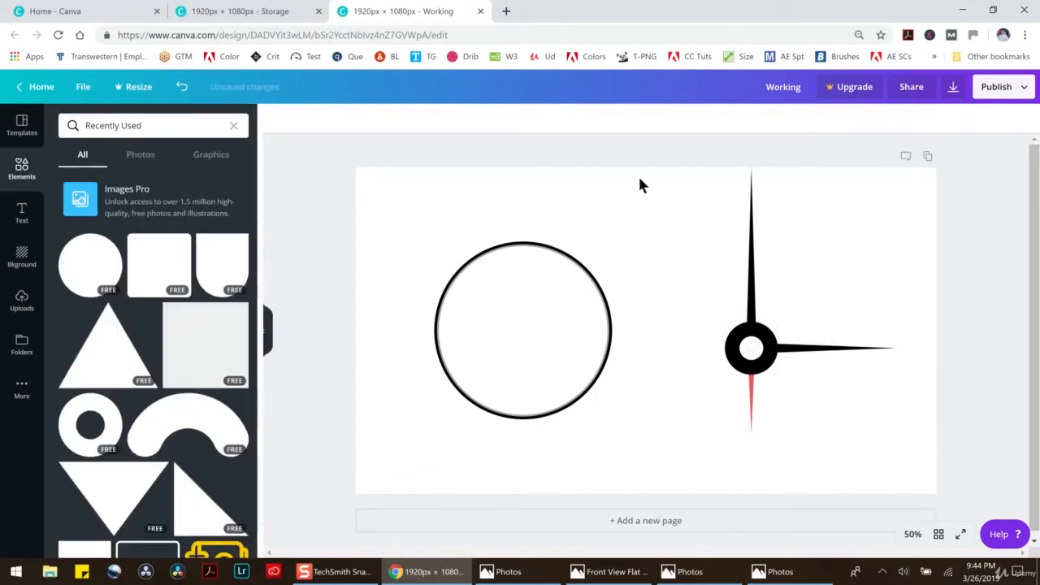
Group the ring with its three hands, and group the layers of the outlined circle separately.
{"action": "left_click_drag", "start_coordinate": [683, 142], "coordinate": [939, 468]}
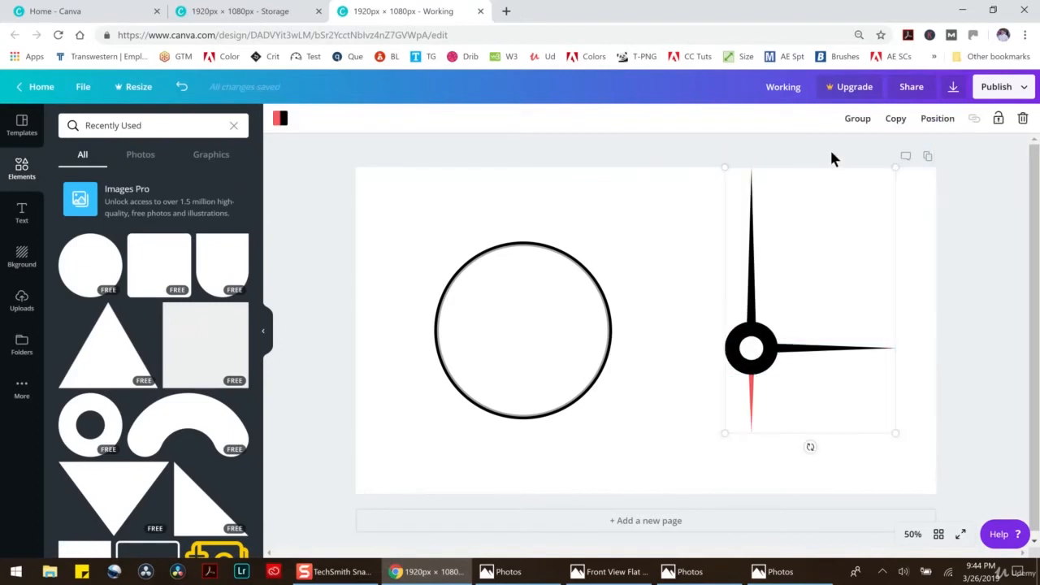
{"action": "left_click", "coordinate": [860, 122]}
{"action": "left_click", "coordinate": [451, 168]}
{"action": "left_click_drag", "start_coordinate": [415, 152], "coordinate": [659, 462]}
{"action": "left_click", "coordinate": [860, 119]}
{"action": "left_click", "coordinate": [680, 195]}
Scale down the grouped clock hands and place their hub at the center of the outlined circle.
{"action": "left_click", "coordinate": [764, 372]}
{"action": "left_click_drag", "start_coordinate": [896, 433], "coordinate": [753, 268]}
{"action": "left_click_drag", "start_coordinate": [733, 226], "coordinate": [523, 332]}
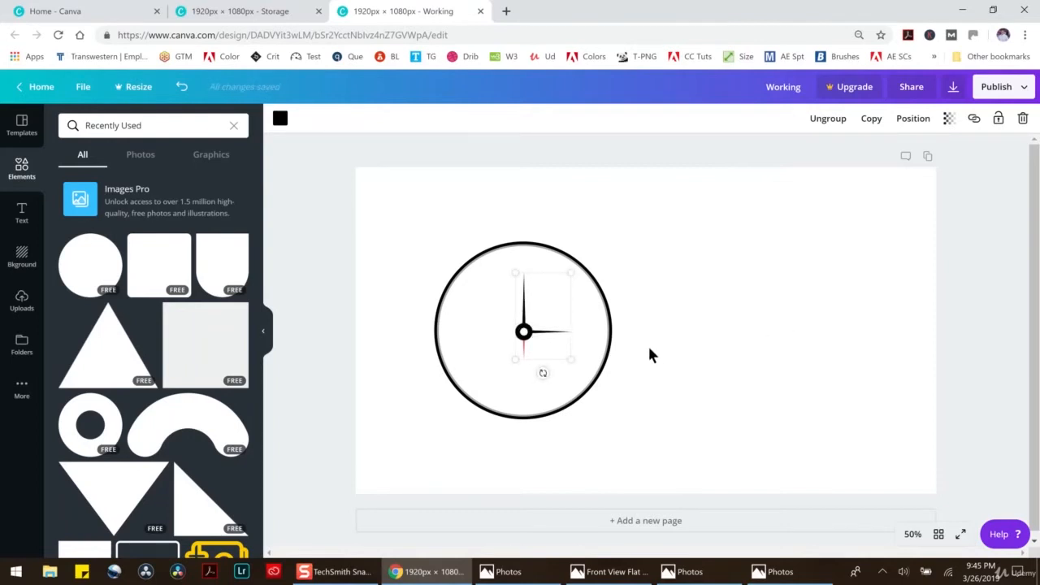
Rotate the hands group counterclockwise so the long hand points upper left, and nudge the hub back to the circle's center.
{"action": "left_click_drag", "start_coordinate": [544, 372], "coordinate": [616, 397]}
{"action": "mouse_move", "coordinate": [538, 341]}
{"action": "left_mouse_down"}
{"action": "mouse_move", "coordinate": [511, 333]}
{"action": "mouse_move", "coordinate": [526, 341]}
{"action": "mouse_move", "coordinate": [525, 321]}
{"action": "mouse_move", "coordinate": [520, 339]}
{"action": "left_mouse_up"}
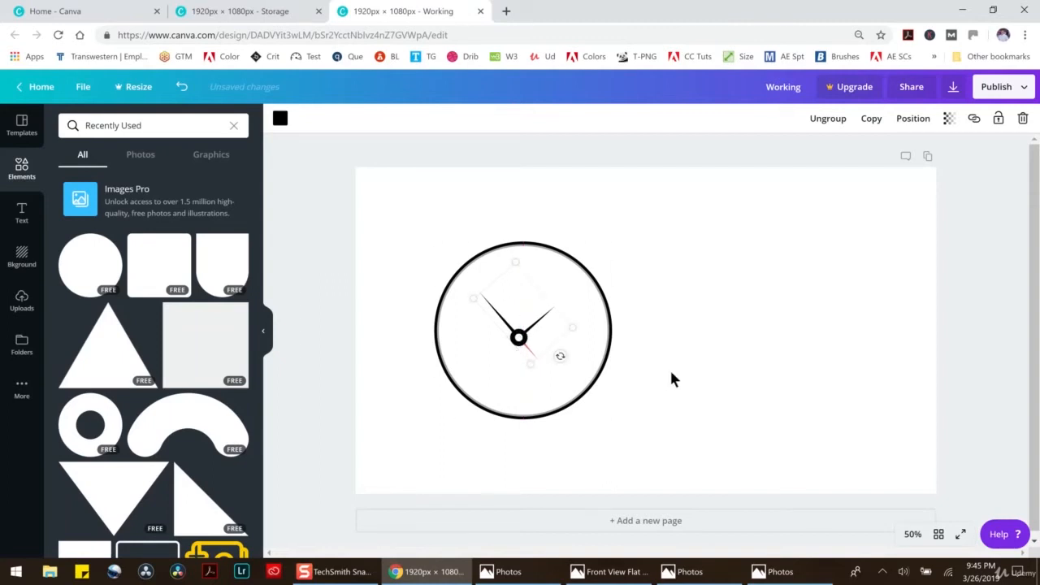
{"action": "key", "text": "Right"}
{"action": "key", "text": "Right"}
{"action": "key", "text": "Up"}
{"action": "key", "text": "Up"}
{"action": "key", "text": "Right"}
{"action": "key", "text": "Right"}
{"action": "key", "text": "Up"}
{"action": "key", "text": "Right"}
{"action": "key", "text": "Up"}
{"action": "key", "text": "Up"}
{"action": "key", "text": "Right"}
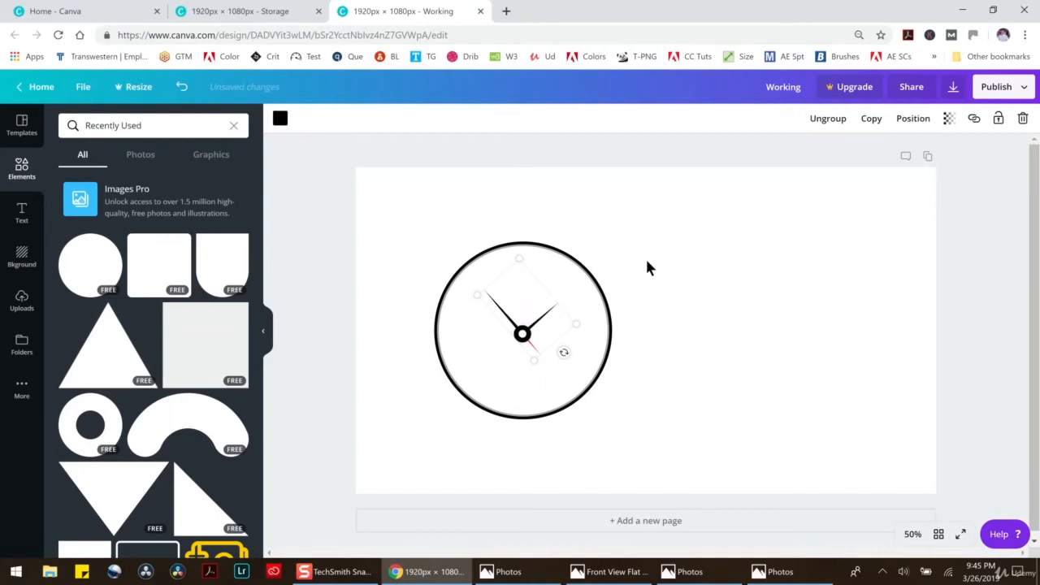
Add a square, narrow it to half width, and align its edge with the circle's vertical center line as a centering guide.
{"action": "left_click", "coordinate": [207, 344]}
{"action": "left_click_drag", "start_coordinate": [667, 304], "coordinate": [531, 300]}
{"action": "left_click_drag", "start_coordinate": [653, 322], "coordinate": [523, 321]}
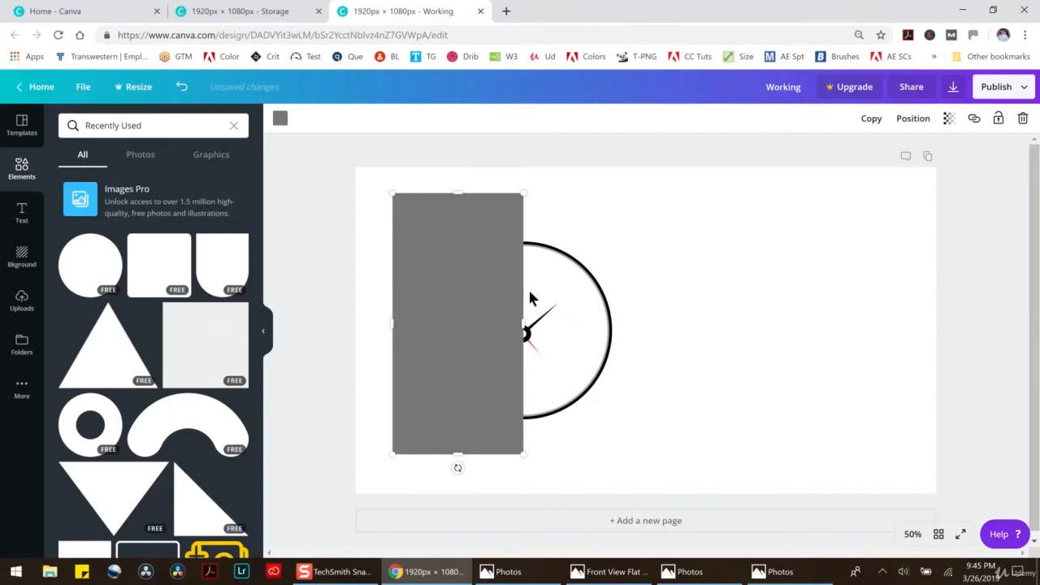
{"action": "left_click_drag", "start_coordinate": [469, 305], "coordinate": [601, 309]}
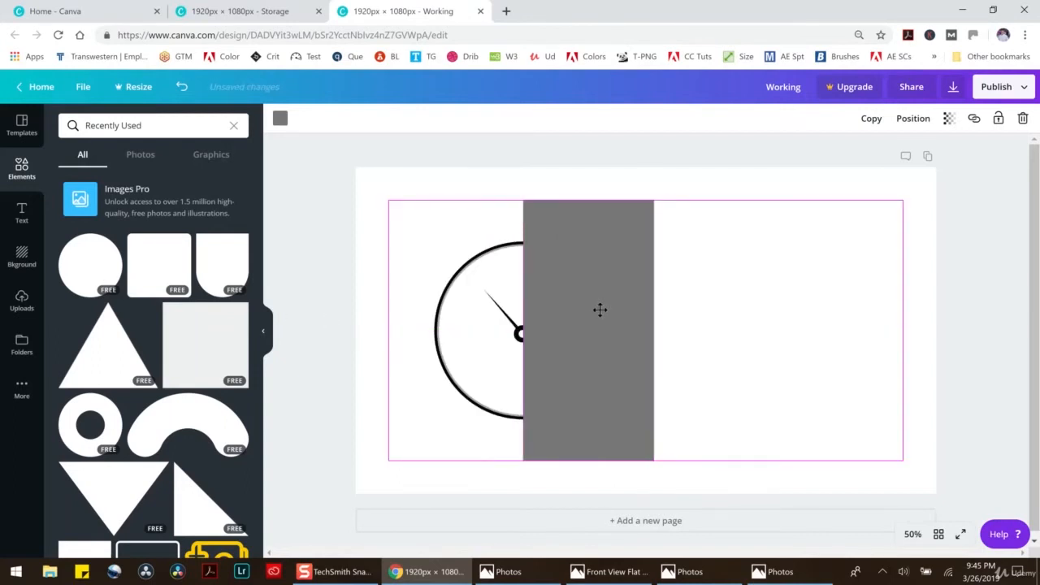
{"action": "mouse_move", "coordinate": [599, 309]}
{"action": "left_mouse_down"}
{"action": "mouse_move", "coordinate": [466, 309]}
{"action": "mouse_move", "coordinate": [600, 314]}
{"action": "left_mouse_up"}
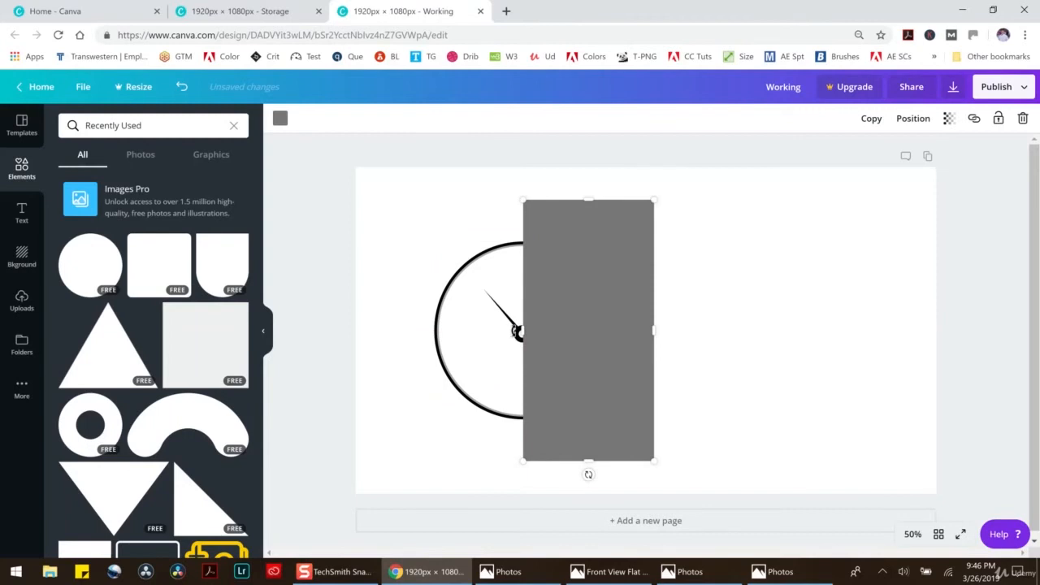
Nudge the hands group slightly right to center its hub on the circle's vertical center line, checking with the guide rectangle on both sides.
{"action": "left_click", "coordinate": [512, 328]}
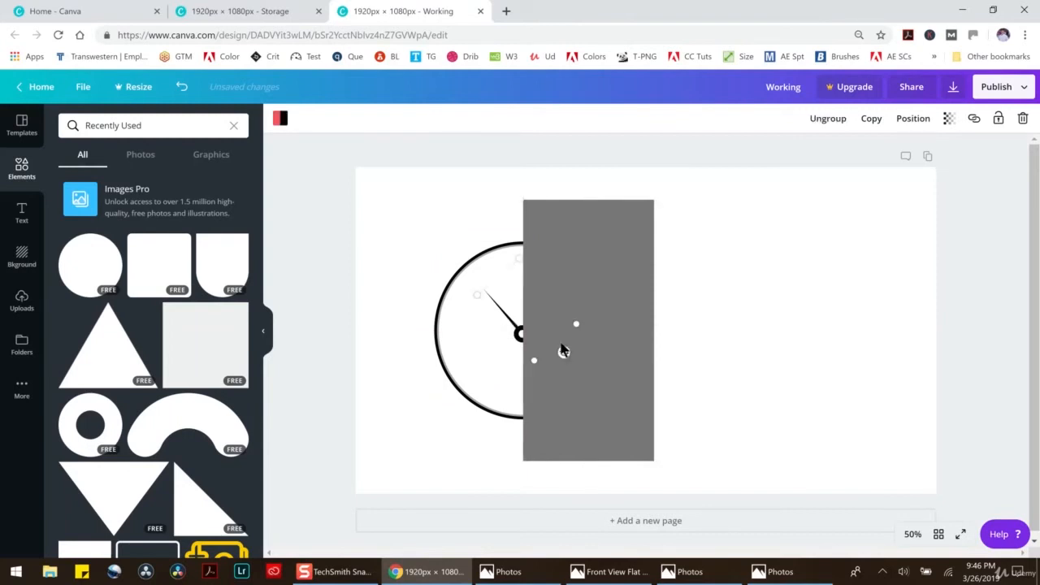
{"action": "left_click", "coordinate": [669, 358]}
{"action": "left_click_drag", "start_coordinate": [631, 333], "coordinate": [499, 334]}
{"action": "left_click", "coordinate": [533, 334]}
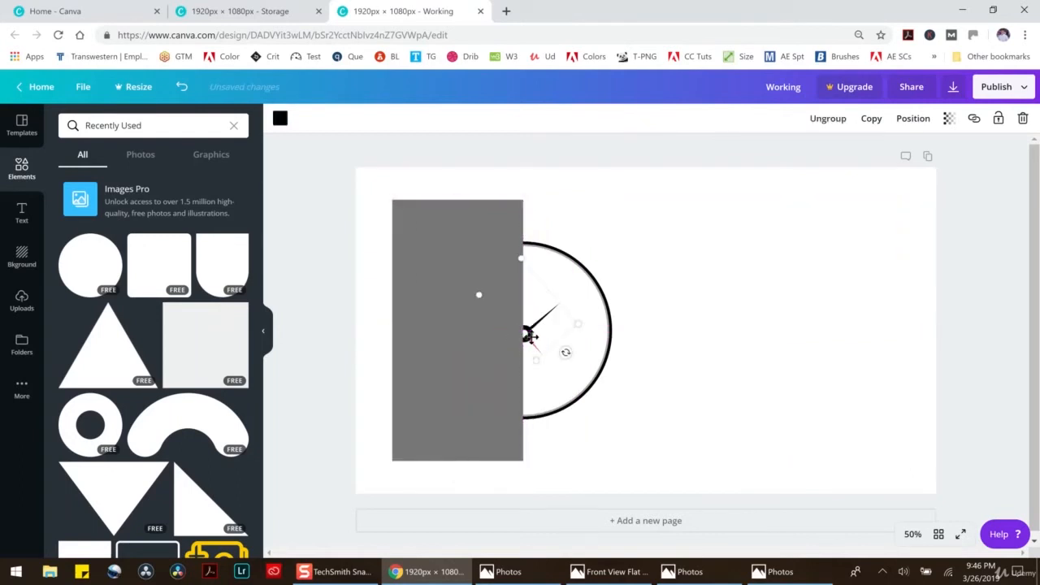
{"action": "left_click", "coordinate": [675, 330]}
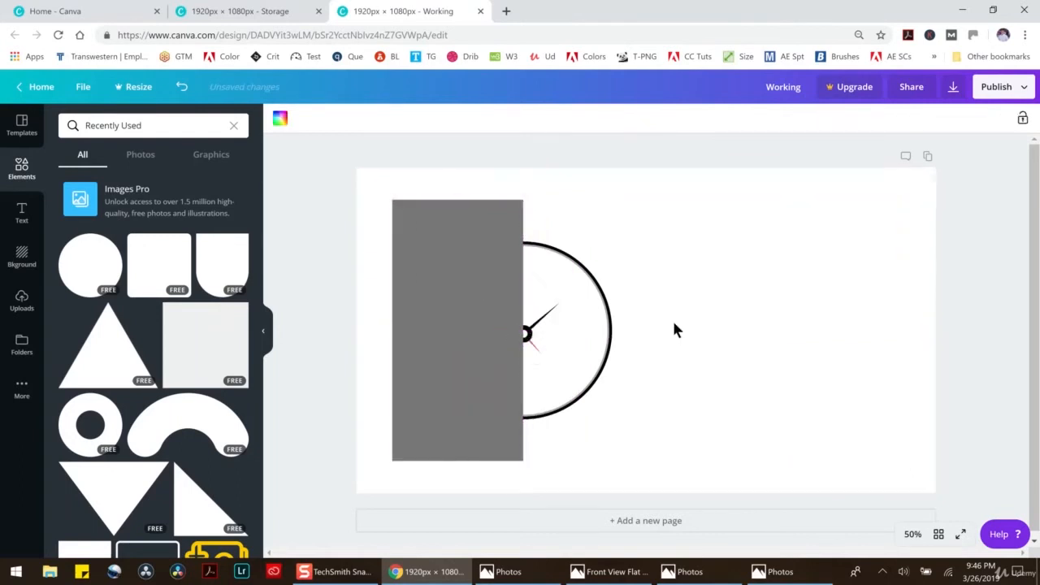
Shorten the guide rectangle, align its lower edge with the circle's horizontal center line, and nudge the hands group up until the hub is centered.
{"action": "left_click", "coordinate": [451, 208]}
{"action": "left_click_drag", "start_coordinate": [452, 202], "coordinate": [532, 286]}
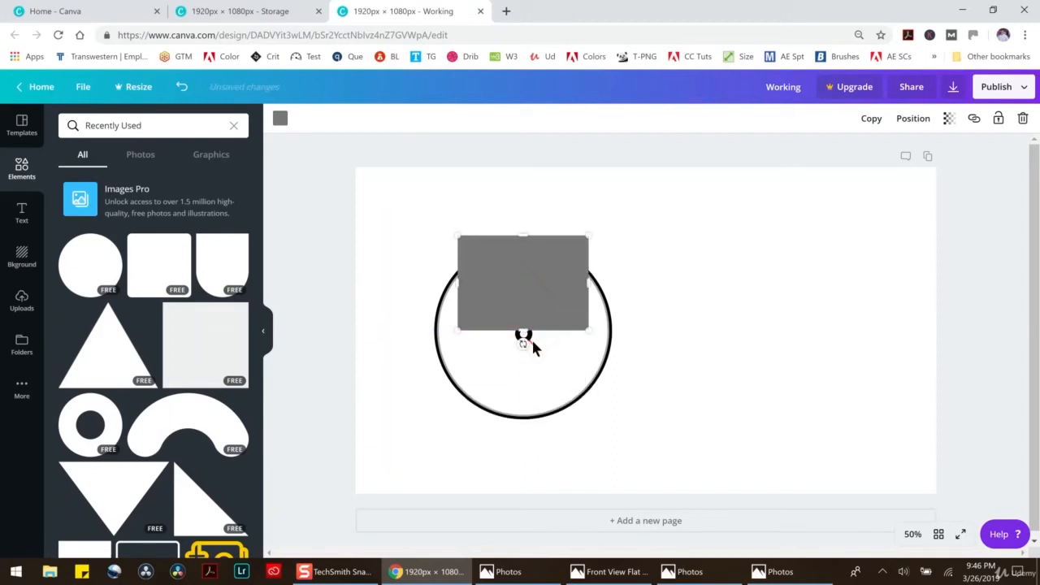
{"action": "left_click", "coordinate": [524, 336]}
{"action": "key", "text": "Up"}
{"action": "key", "text": "Up"}
{"action": "key", "text": "Up"}
{"action": "key", "text": "Up"}
{"action": "key", "text": "Up"}
{"action": "key", "text": "Up"}
{"action": "key", "text": "Up"}
{"action": "key", "text": "Up"}
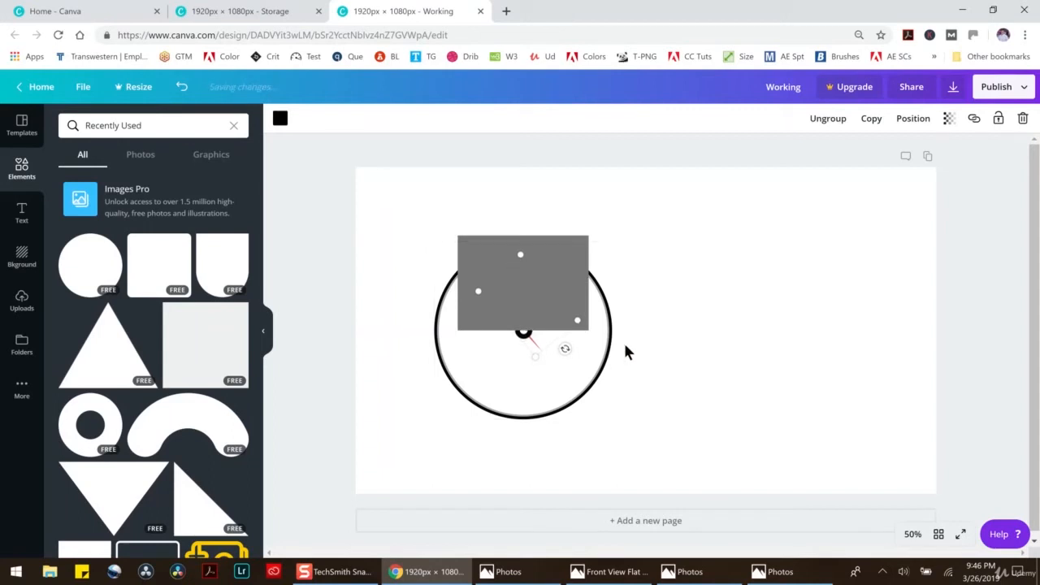
Check the hub's centering with the guide rectangle below the horizontal center line, and delete the rectangle.
{"action": "left_click_drag", "start_coordinate": [539, 274], "coordinate": [548, 360]}
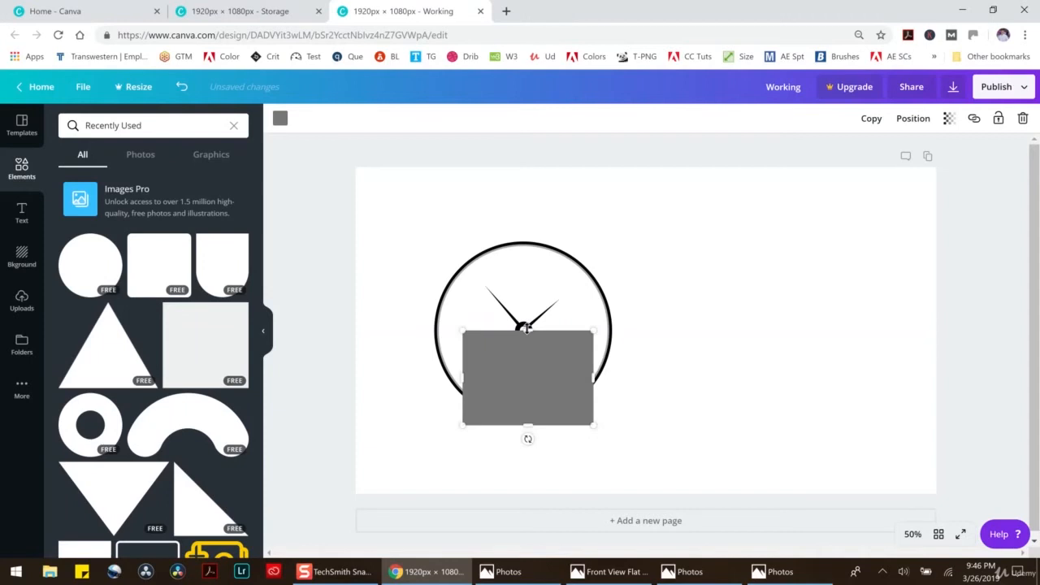
{"action": "left_click", "coordinate": [511, 308]}
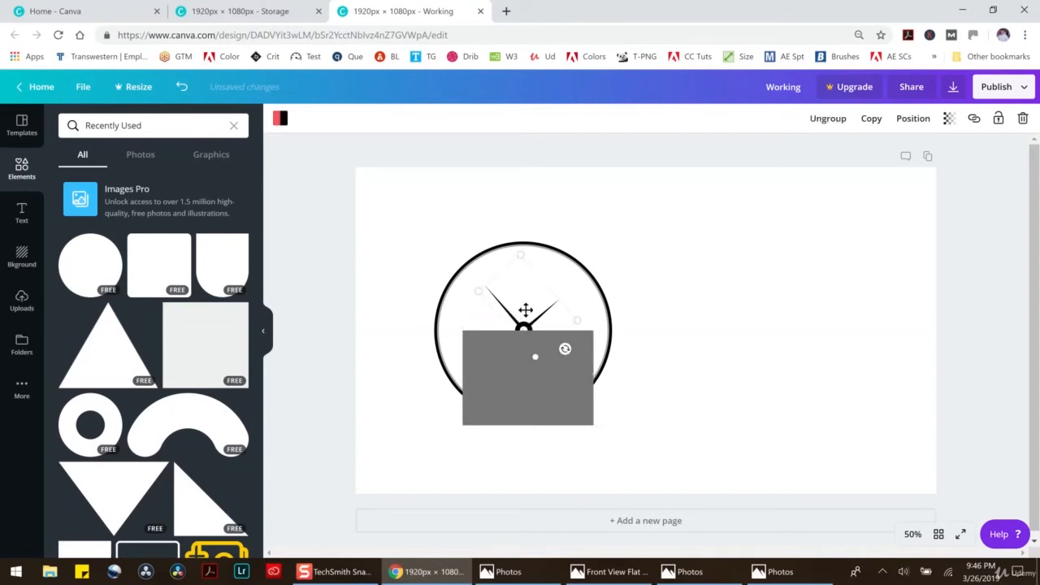
{"action": "left_click", "coordinate": [659, 295]}
{"action": "left_click", "coordinate": [536, 368]}
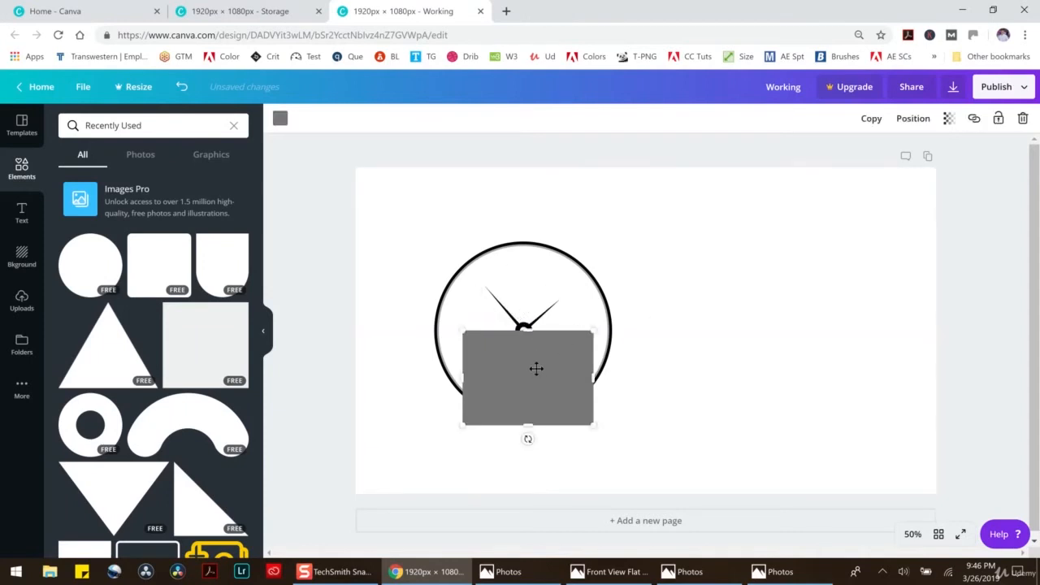
{"action": "key", "text": "Delete"}
{"action": "left_click", "coordinate": [723, 311]}
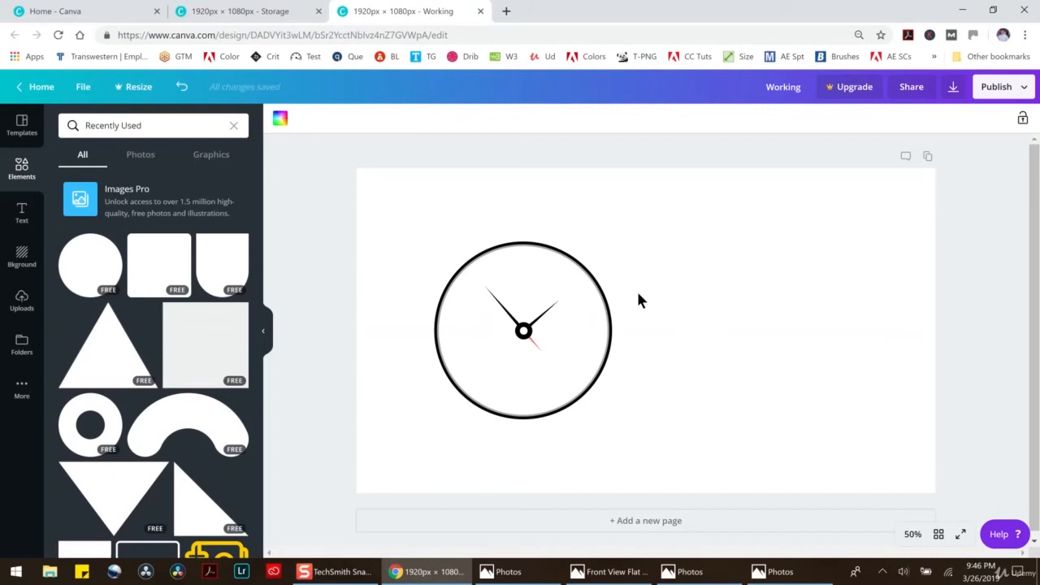
Duplicate the hands group, enlarge the copy in the empty space beside the clock, and ungroup it.
{"action": "left_click", "coordinate": [527, 325]}
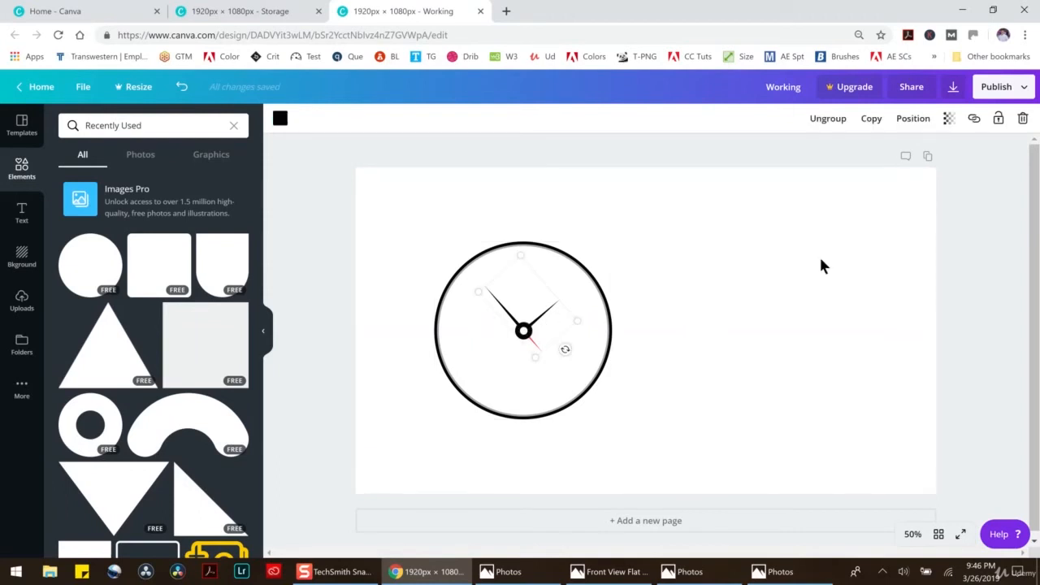
{"action": "key", "text": "ctrl+d"}
{"action": "left_click_drag", "start_coordinate": [536, 338], "coordinate": [752, 477]}
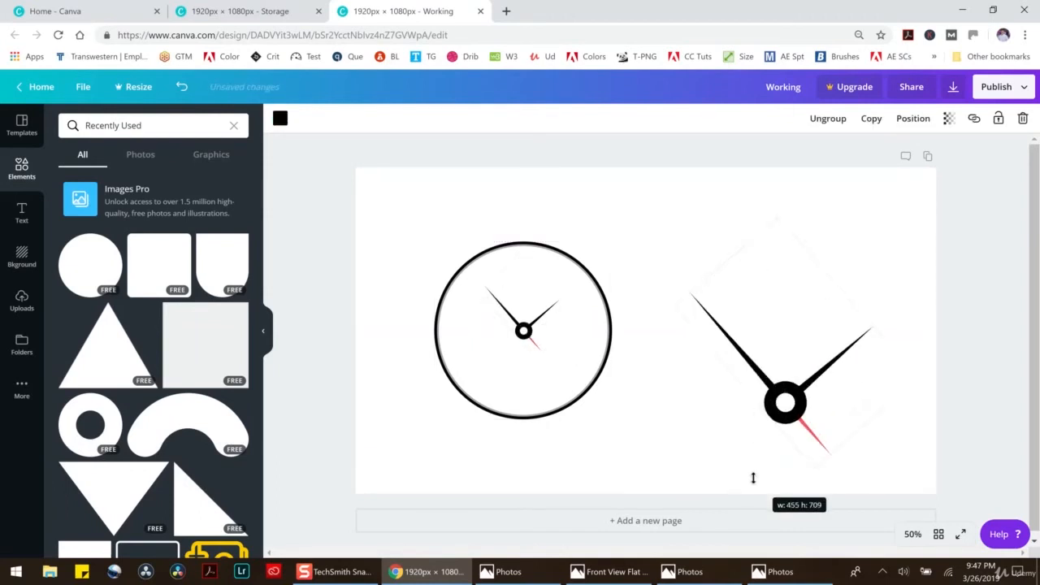
{"action": "left_click_drag", "start_coordinate": [785, 401], "coordinate": [769, 339]}
{"action": "left_click", "coordinate": [819, 118]}
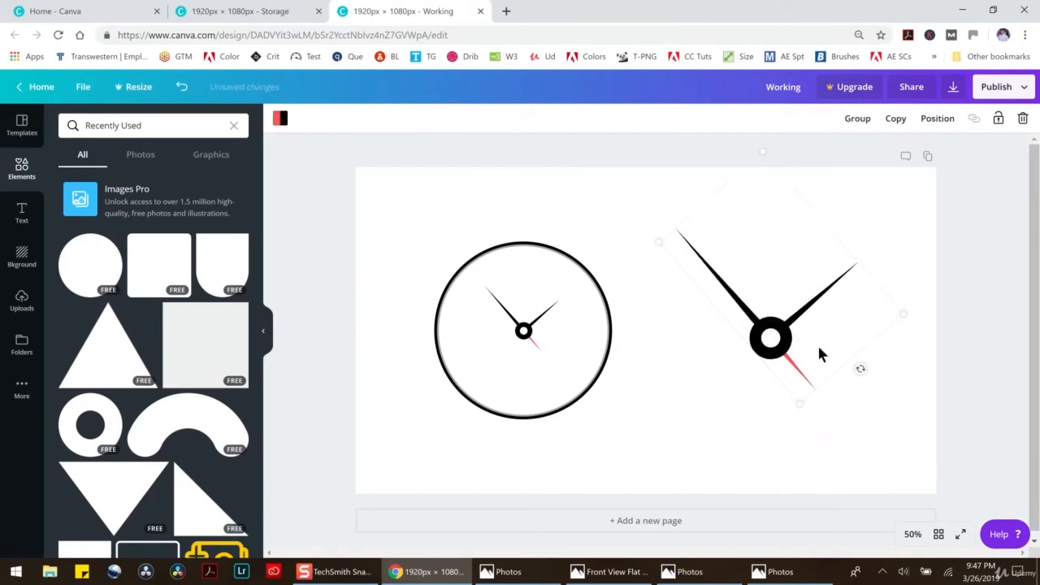
Rotate the copy's red hand straight down and its short hand slightly clockwise around the hub, and delete the enlarged copy.
{"action": "left_click", "coordinate": [846, 410]}
{"action": "left_click_drag", "start_coordinate": [792, 368], "coordinate": [768, 372]}
{"action": "left_click_drag", "start_coordinate": [803, 314], "coordinate": [770, 340]}
{"action": "left_click", "coordinate": [768, 368]}
{"action": "left_click", "coordinate": [870, 348]}
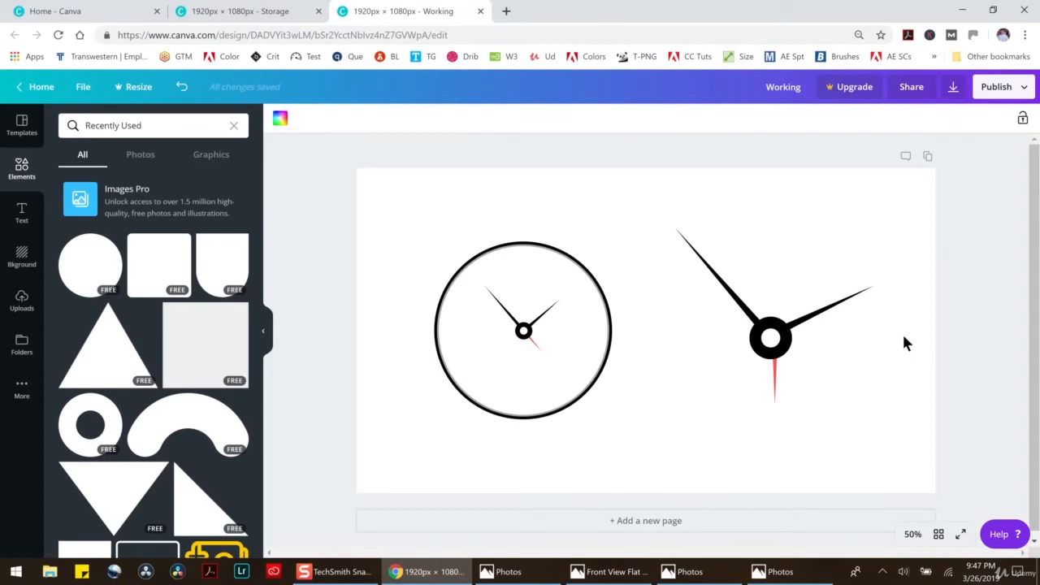
{"action": "left_click_drag", "start_coordinate": [669, 180], "coordinate": [922, 495]}
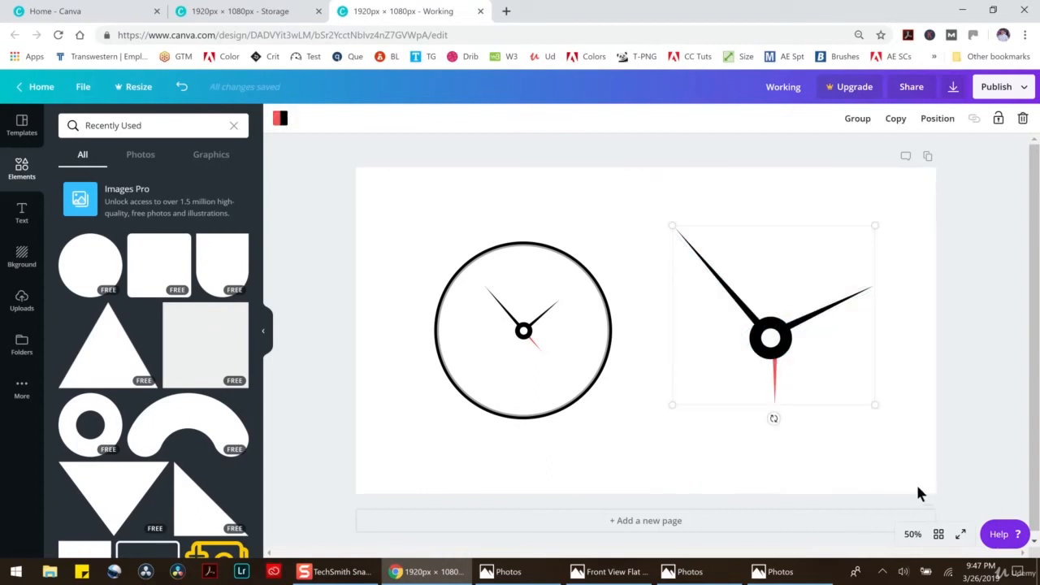
{"action": "left_click", "coordinate": [1023, 119]}
Group the clock face with its hands and move the grouped clock toward the middle of the page.
{"action": "left_click", "coordinate": [462, 274]}
{"action": "left_click", "coordinate": [444, 208]}
{"action": "left_click_drag", "start_coordinate": [403, 165], "coordinate": [656, 458]}
{"action": "left_click", "coordinate": [852, 119]}
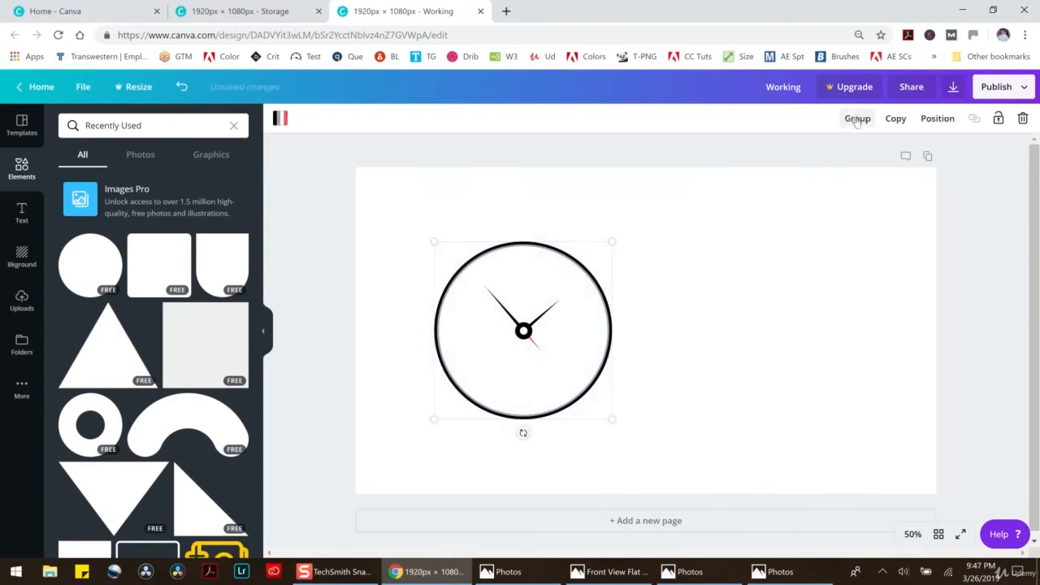
{"action": "left_click_drag", "start_coordinate": [529, 298], "coordinate": [659, 290]}
Scale down the clock and place two small round-ended shapes, tilted outward, above it as alarm bells.
{"action": "left_click_drag", "start_coordinate": [677, 233], "coordinate": [541, 372]}
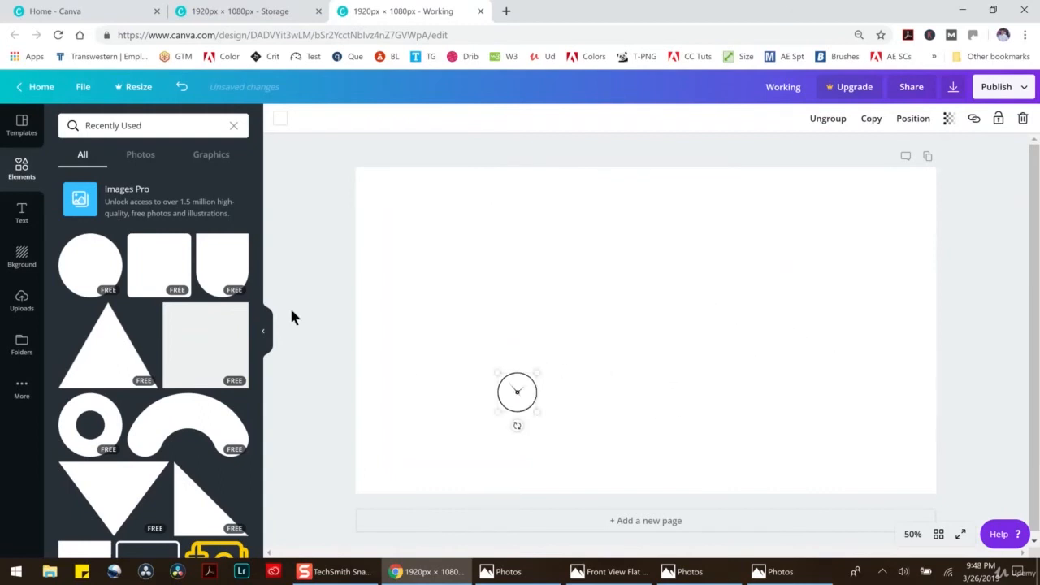
{"action": "left_click", "coordinate": [225, 262]}
{"action": "left_click_drag", "start_coordinate": [645, 475], "coordinate": [647, 203]}
{"action": "left_click_drag", "start_coordinate": [753, 200], "coordinate": [588, 333]}
{"action": "left_click_drag", "start_coordinate": [555, 363], "coordinate": [536, 367]}
{"action": "left_click", "coordinate": [547, 421]}
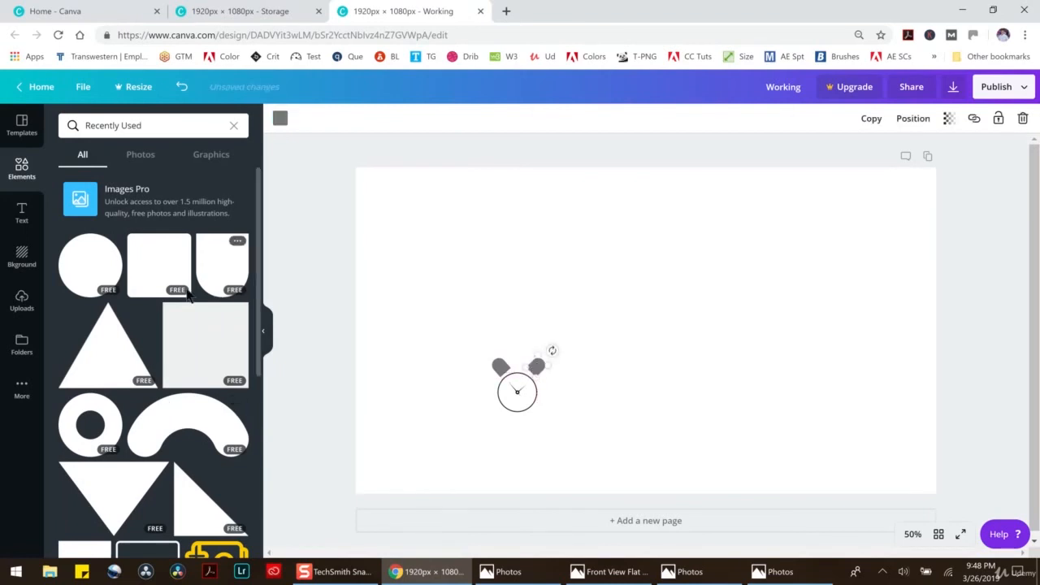
Add two small square-based feet, tilted outward, beneath the scaled-down clock on both sides.
{"action": "left_click", "coordinate": [187, 321]}
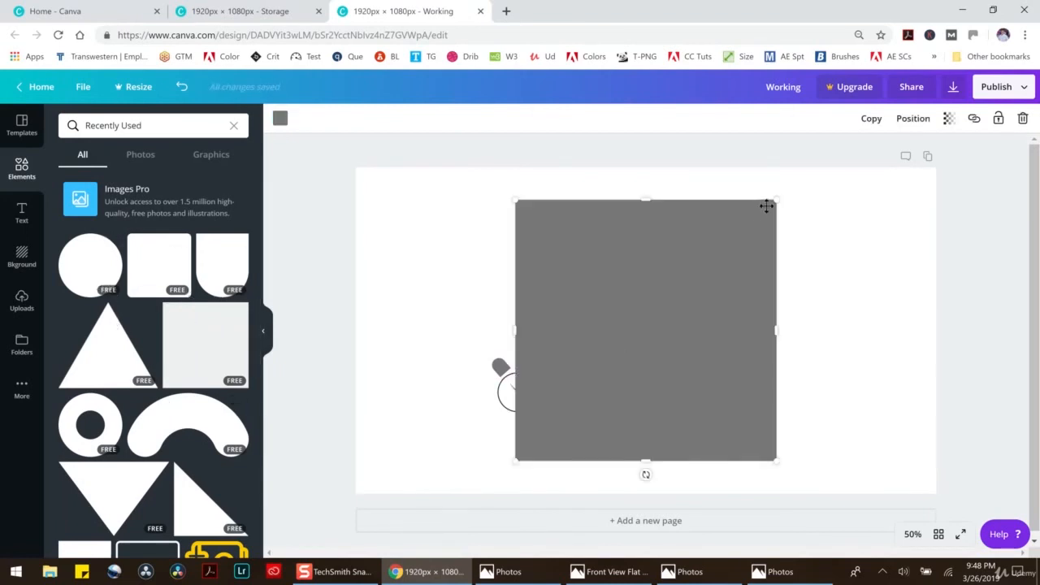
{"action": "left_click_drag", "start_coordinate": [777, 202], "coordinate": [498, 411]}
{"action": "key", "text": "ctrl+d"}
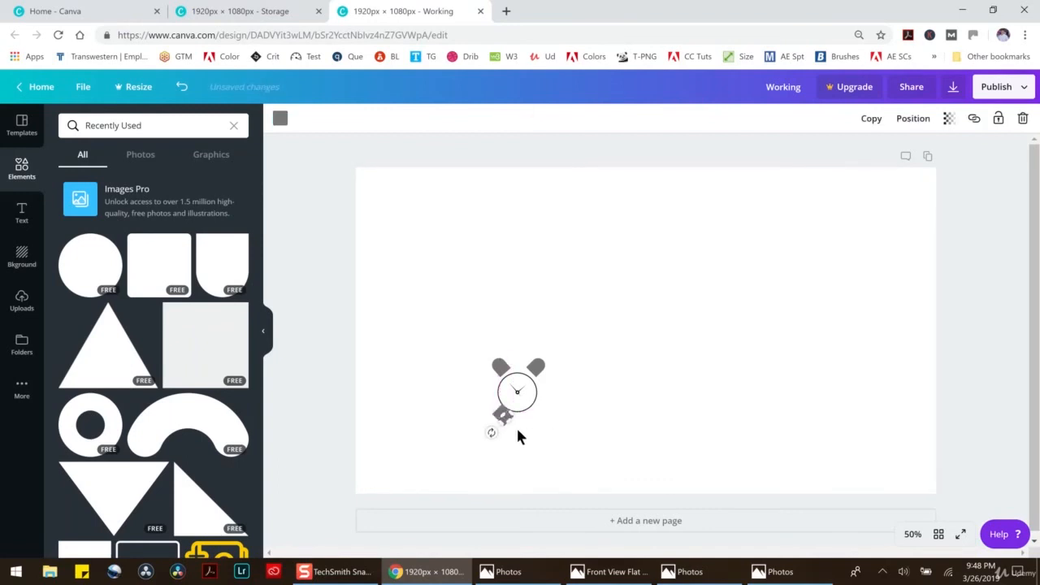
{"action": "left_click_drag", "start_coordinate": [508, 419], "coordinate": [553, 426]}
{"action": "left_click", "coordinate": [545, 433]}
{"action": "left_click", "coordinate": [813, 319]}
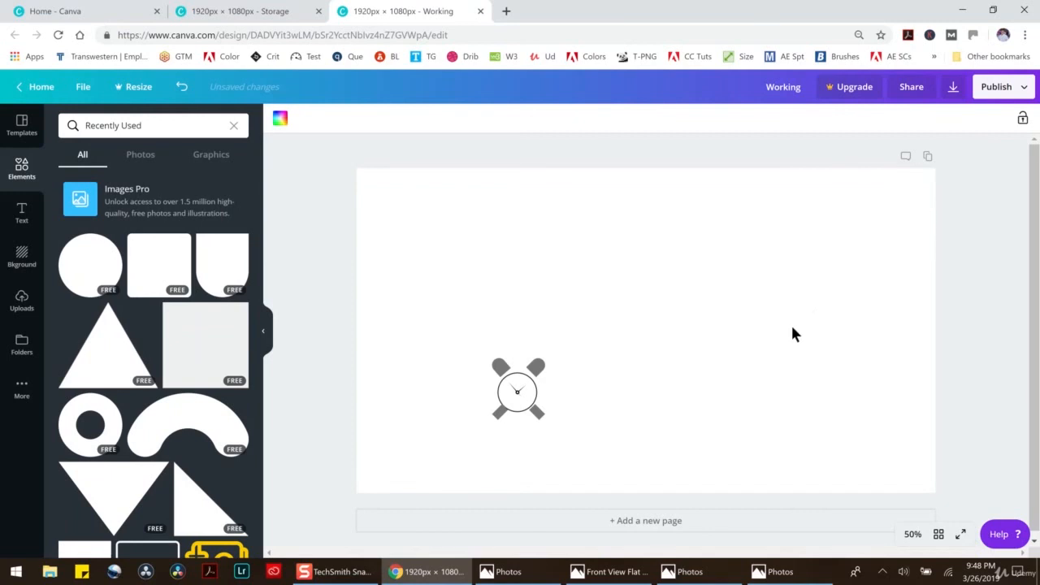
Undo the added feet and bells and the clock's scaling, back to the full-size grouped clock.
{"action": "left_click", "coordinate": [183, 87]}
{"action": "left_click", "coordinate": [183, 87]}
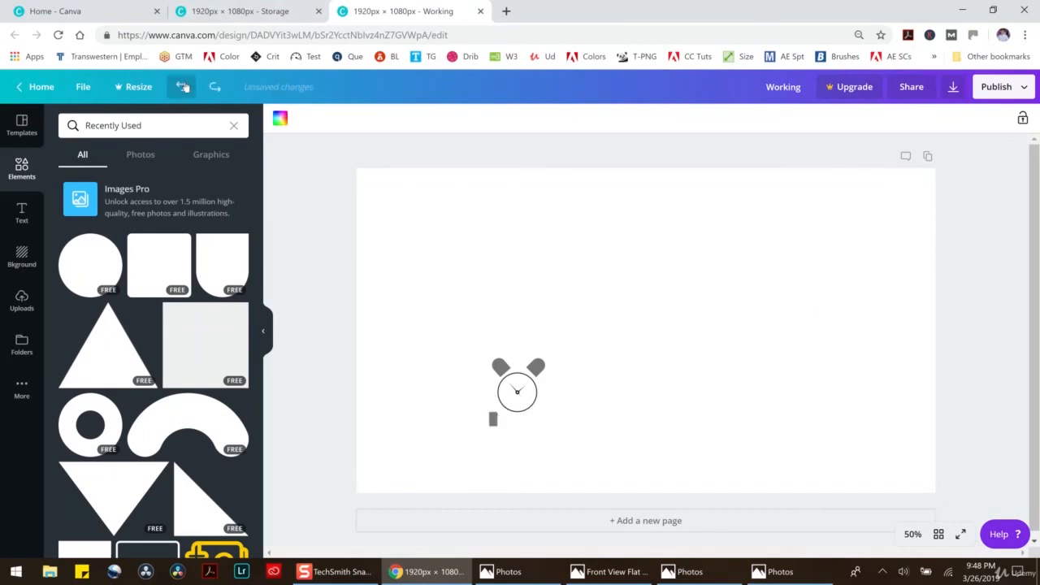
{"action": "left_click", "coordinate": [184, 87]}
{"action": "left_click", "coordinate": [183, 87]}
{"action": "left_click", "coordinate": [184, 87]}
{"action": "left_click", "coordinate": [183, 87]}
{"action": "left_click", "coordinate": [183, 87]}
{"action": "left_click", "coordinate": [184, 87]}
{"action": "left_click", "coordinate": [184, 87]}
{"action": "left_click", "coordinate": [184, 87]}
{"action": "left_click", "coordinate": [184, 87]}
{"action": "left_click", "coordinate": [184, 87]}
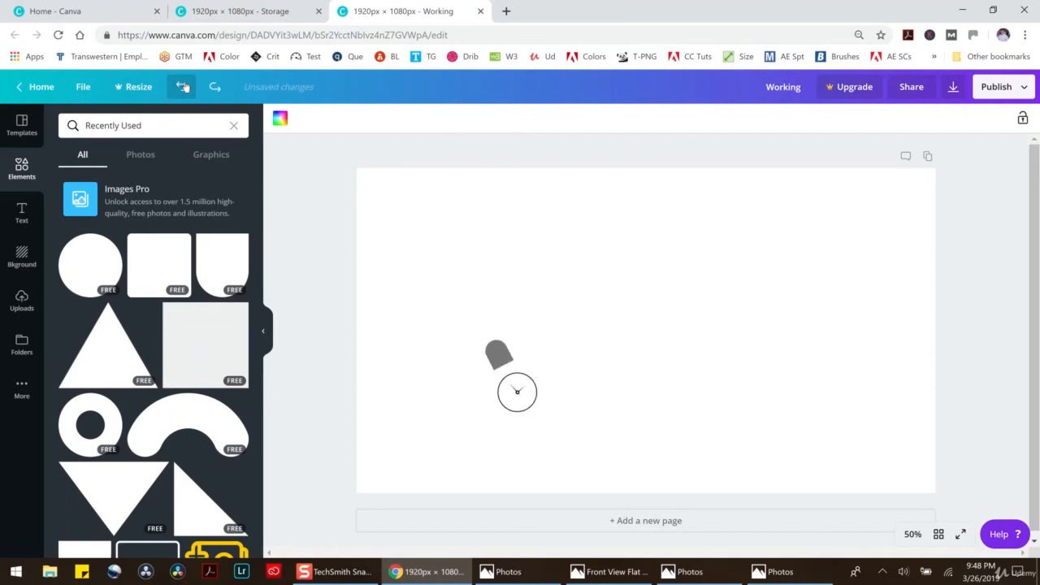
{"action": "left_click", "coordinate": [184, 86]}
{"action": "left_click", "coordinate": [184, 87]}
{"action": "left_click", "coordinate": [184, 87]}
{"action": "left_click", "coordinate": [184, 87]}
{"action": "left_click", "coordinate": [184, 87]}
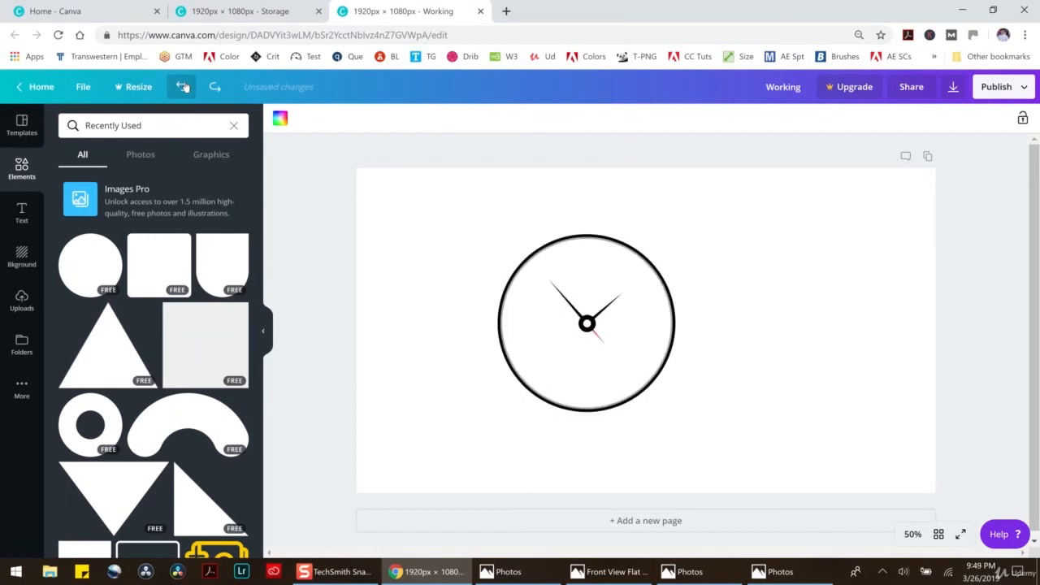
Copy the grouped clock into the Storage design, scale it down, and place it in the page's upper-left corner.
{"action": "left_click_drag", "start_coordinate": [438, 182], "coordinate": [749, 436]}
{"action": "left_click", "coordinate": [260, 14]}
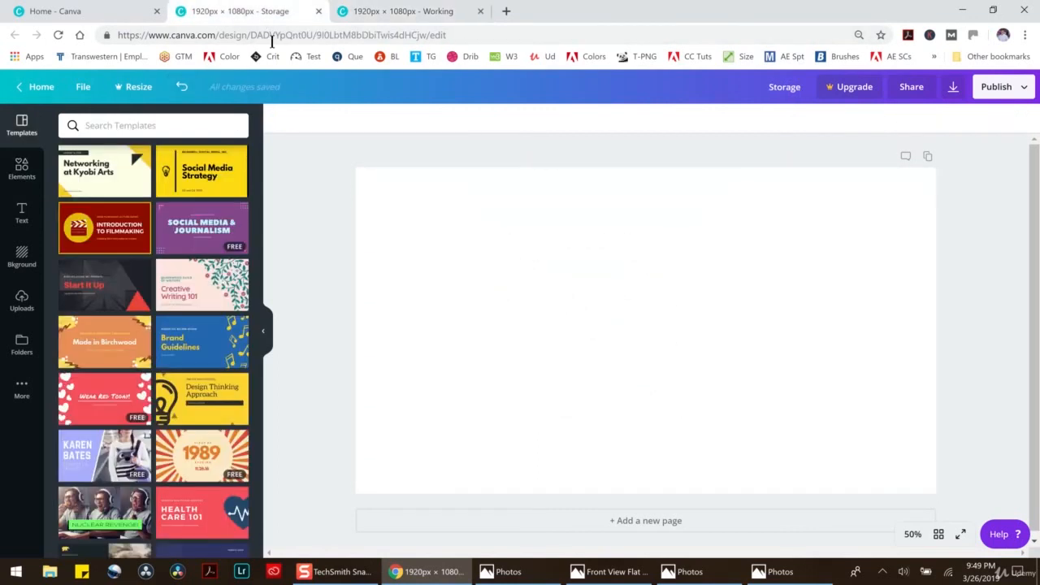
{"action": "key", "text": "ctrl+v"}
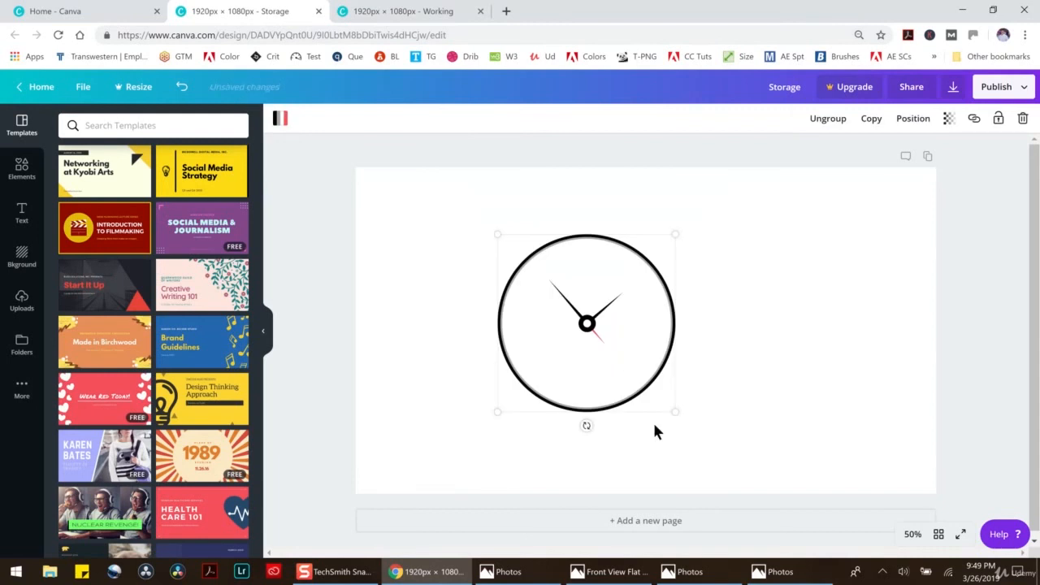
{"action": "left_click_drag", "start_coordinate": [674, 412], "coordinate": [524, 289]}
{"action": "left_click_drag", "start_coordinate": [511, 251], "coordinate": [384, 194]}
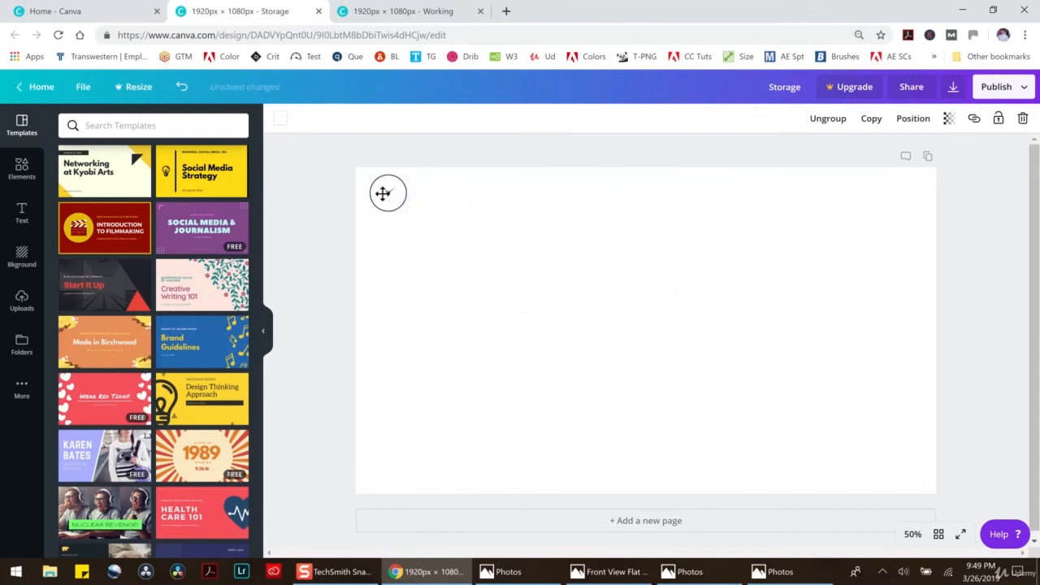
{"action": "left_click", "coordinate": [499, 180]}
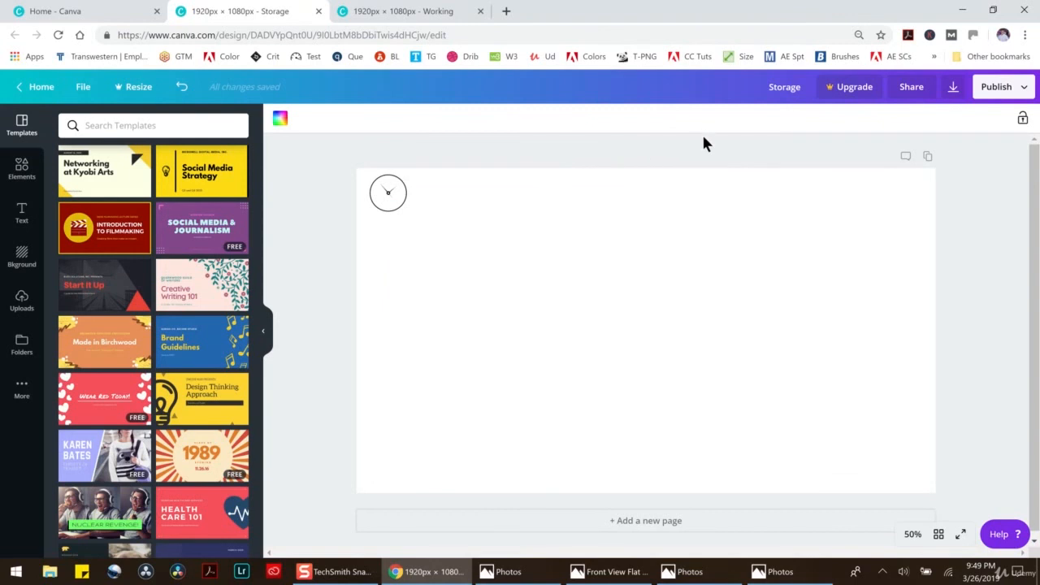